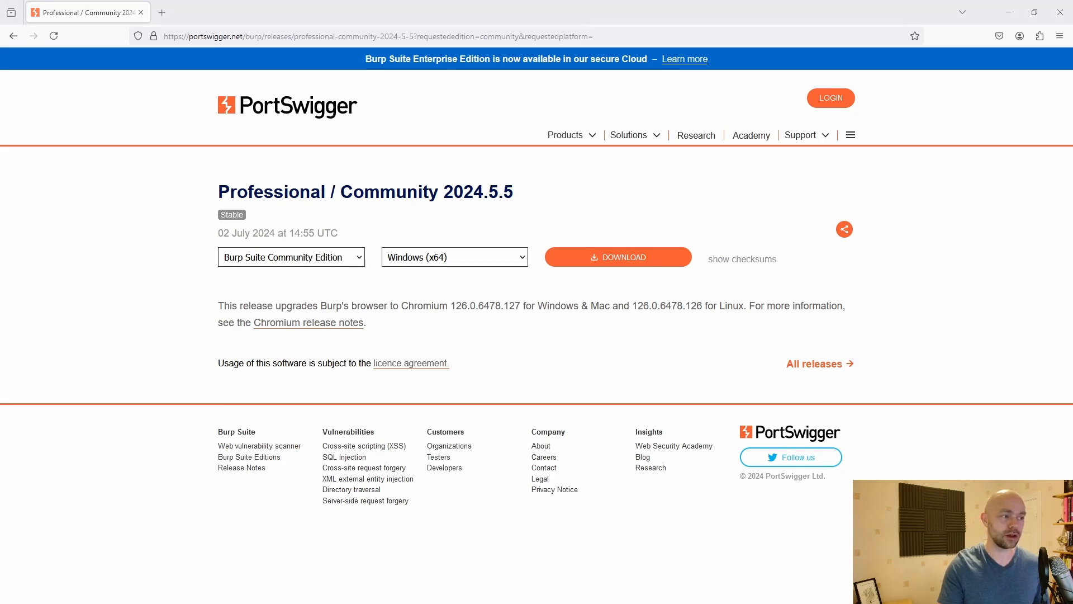
# Step: Start a temporary in-memory project in Burp Suite with the Burp defaults and maximize the window
pyautogui.moveTo(1072, 330); pyautogui.dragTo(619, 41)
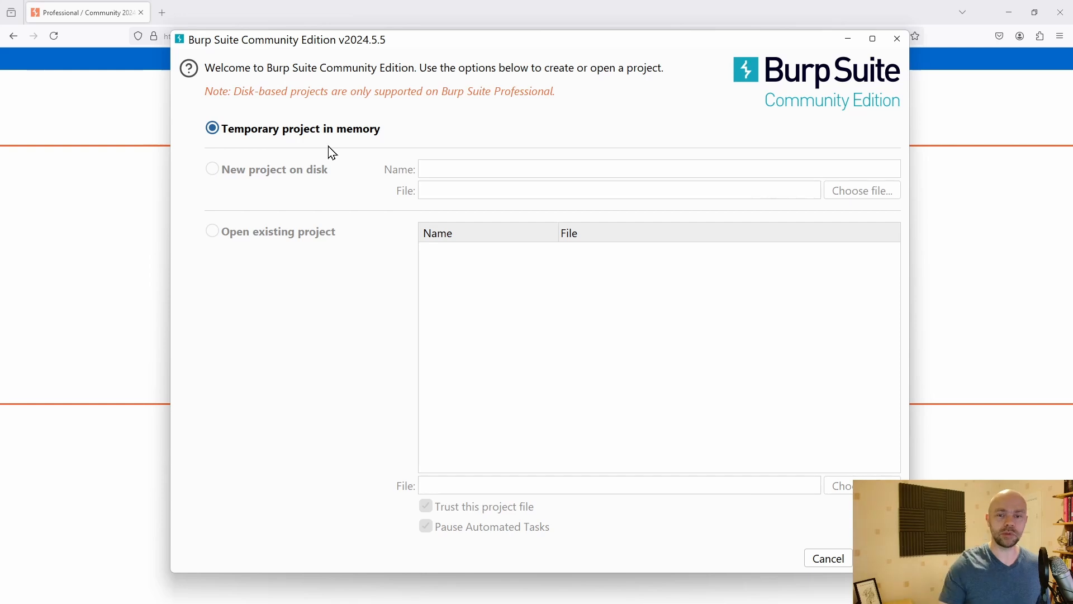
pyautogui.click(838, 558)
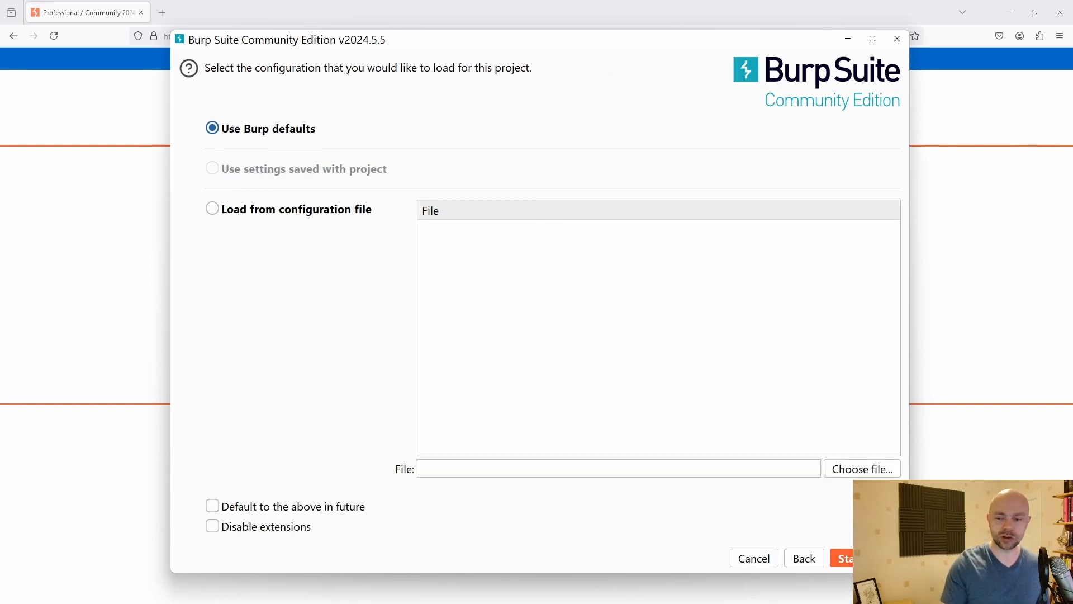
pyautogui.click(841, 556)
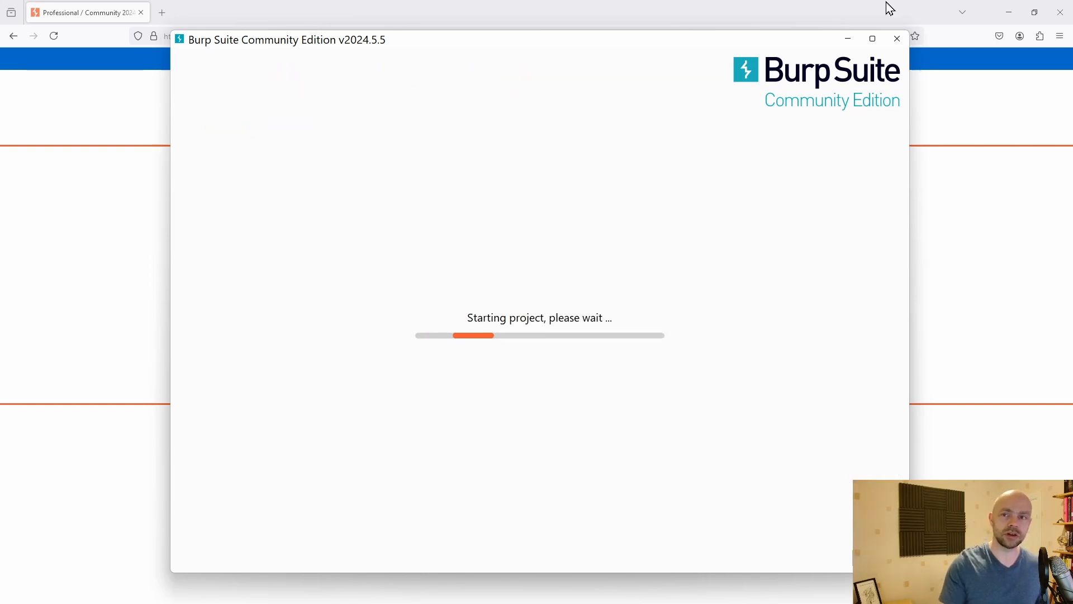
pyautogui.click(872, 40)
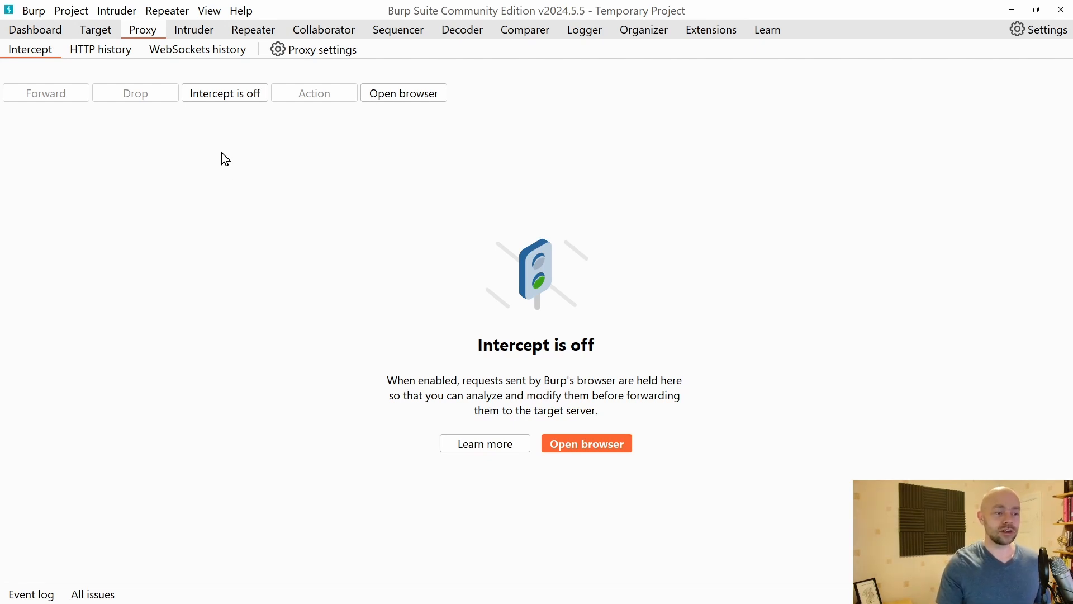
# Step: Check the listener interface in Burp's proxy settings and open 127.0.0.1:8080 in a new Firefox tab
pyautogui.click(313, 56)
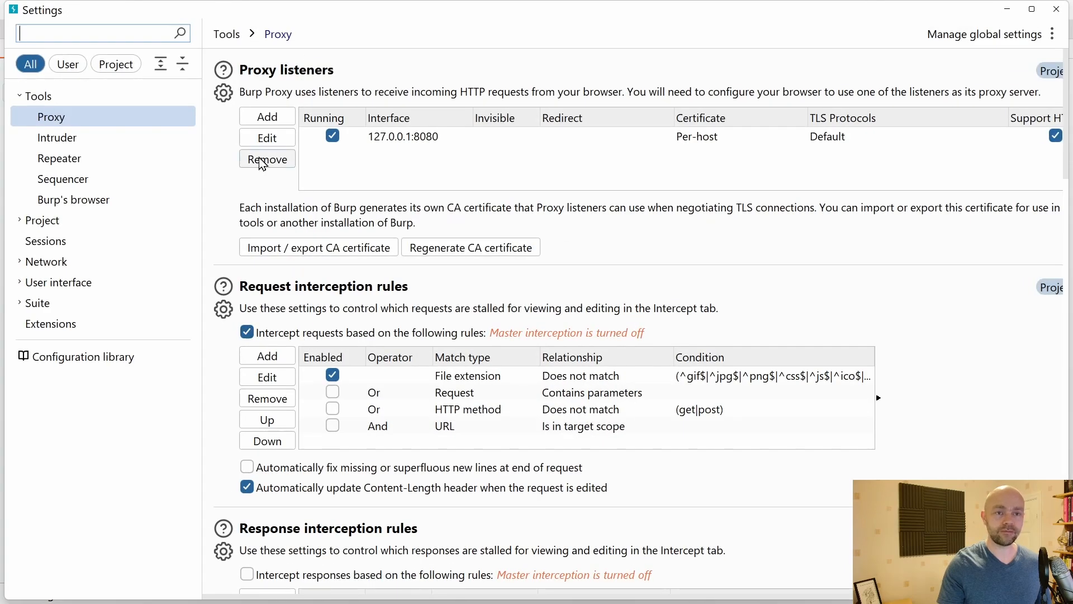
pyautogui.click(402, 138)
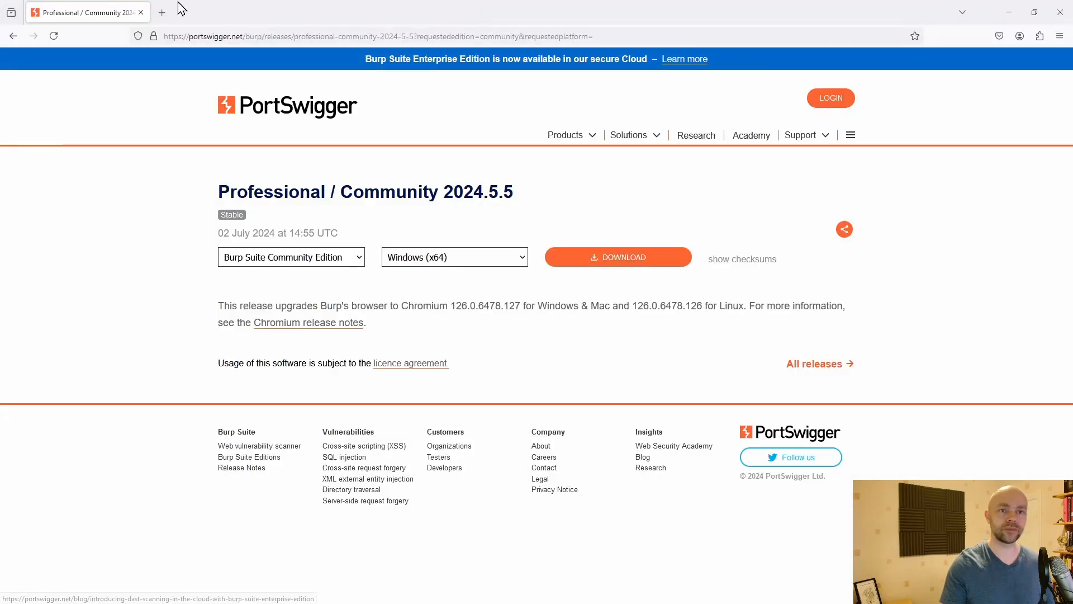
pyautogui.click(162, 12)
pyautogui.write('127')
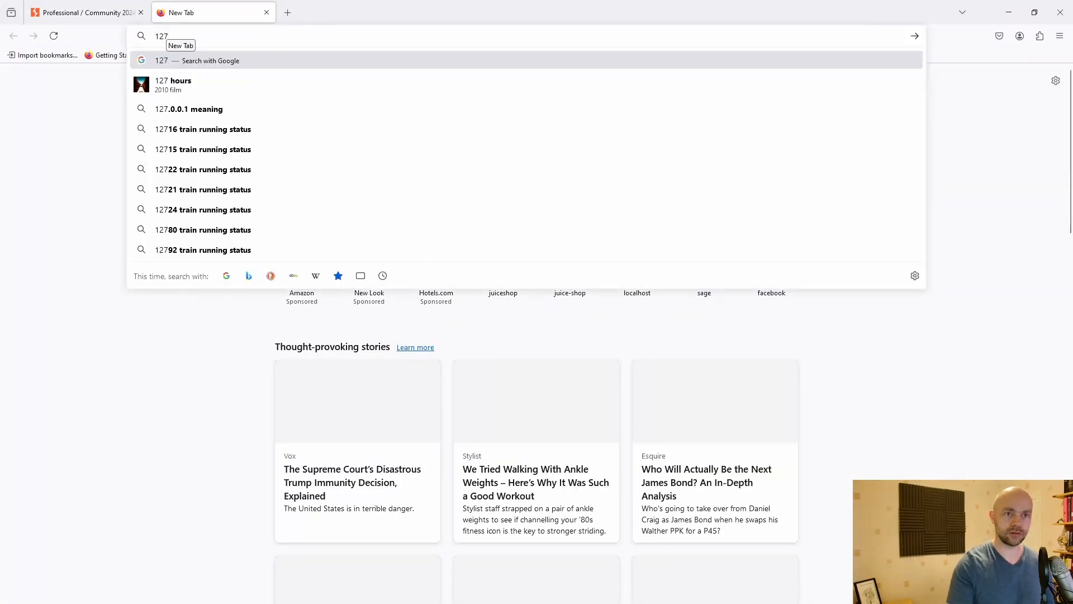
pyautogui.write('.0.0.1')
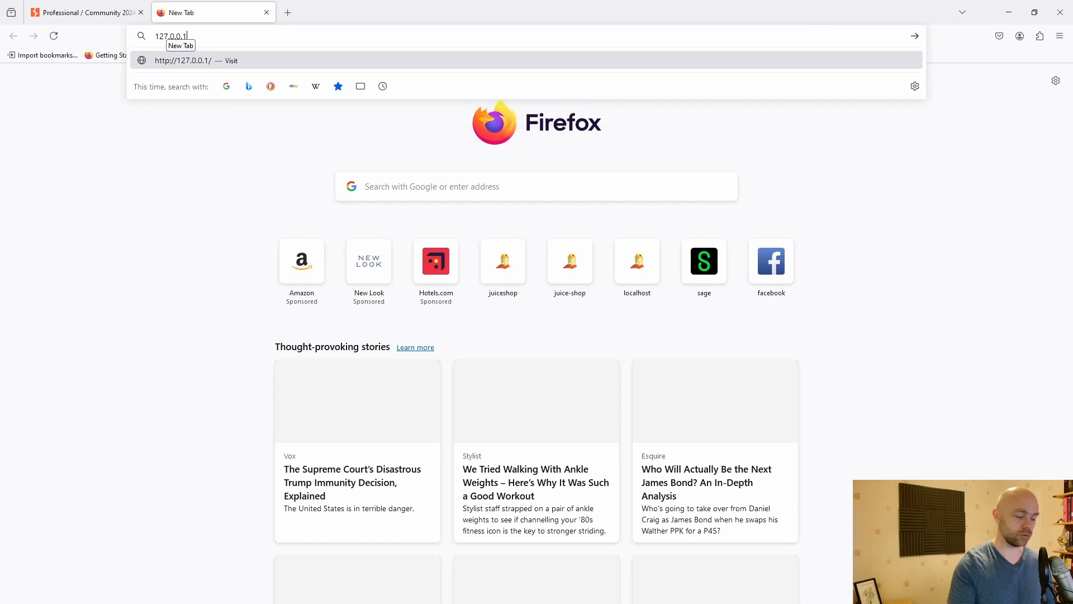
pyautogui.write(':8080')
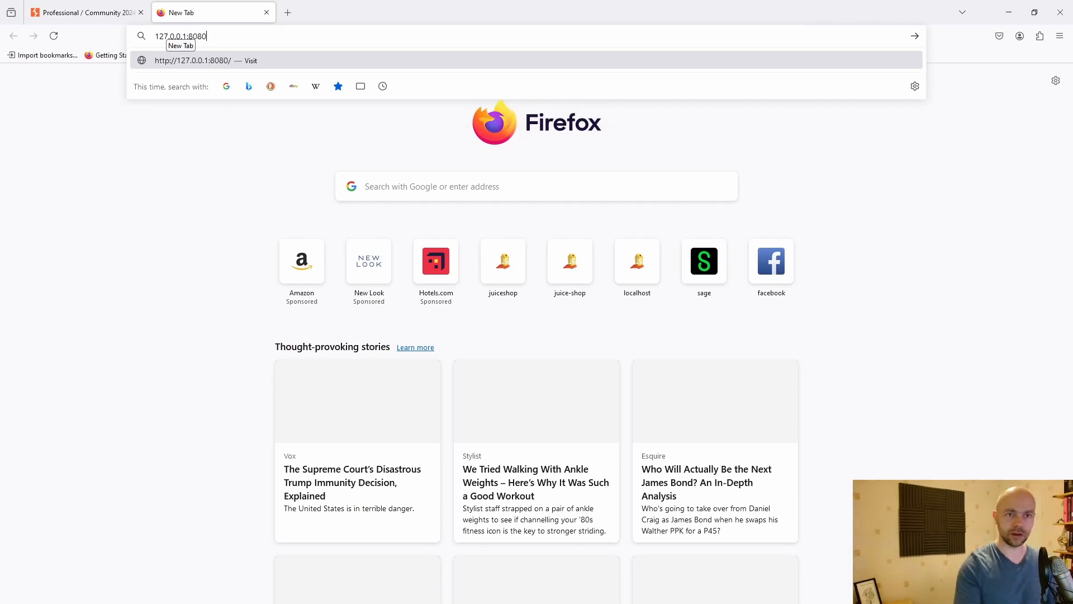
pyautogui.press('Return')
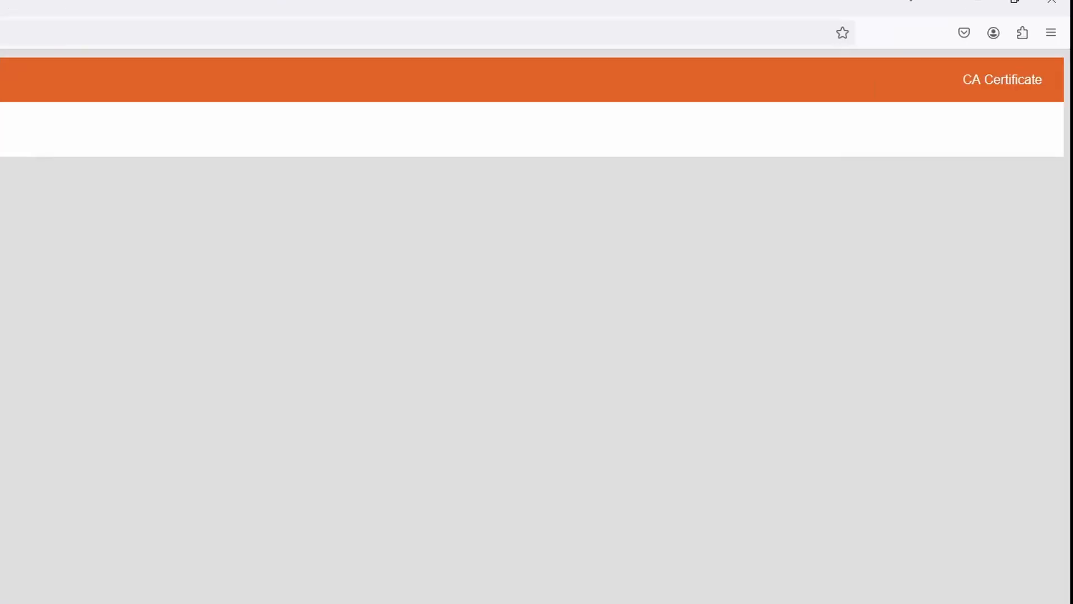
# Step: Download Burp's CA certificate and open the file cacert(1).der, allowing it to launch
pyautogui.click(996, 92)
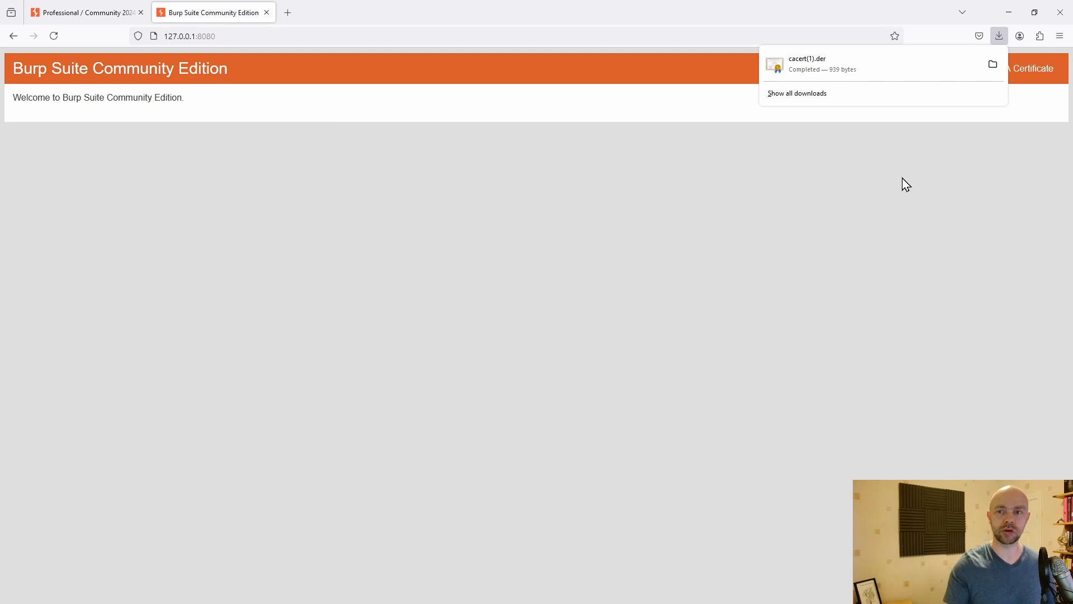
pyautogui.click(839, 78)
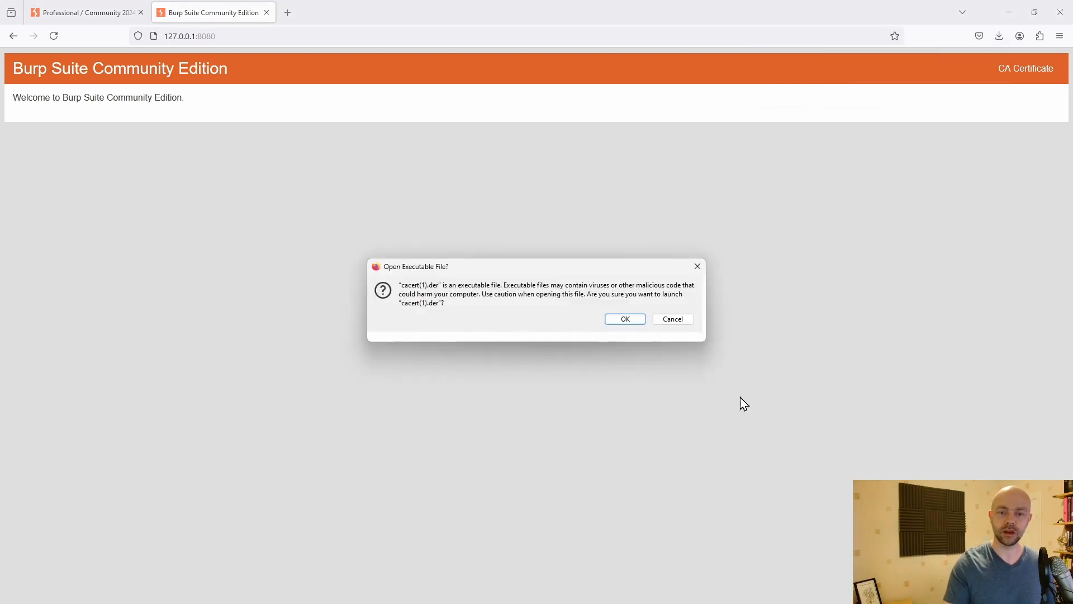
pyautogui.click(625, 324)
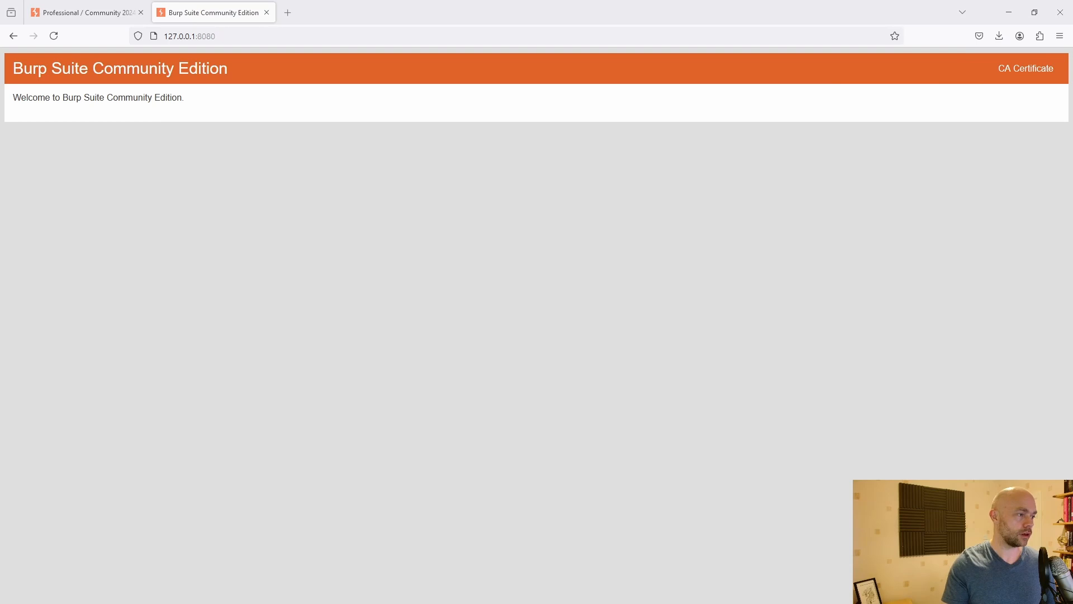
pyautogui.click(496, 280)
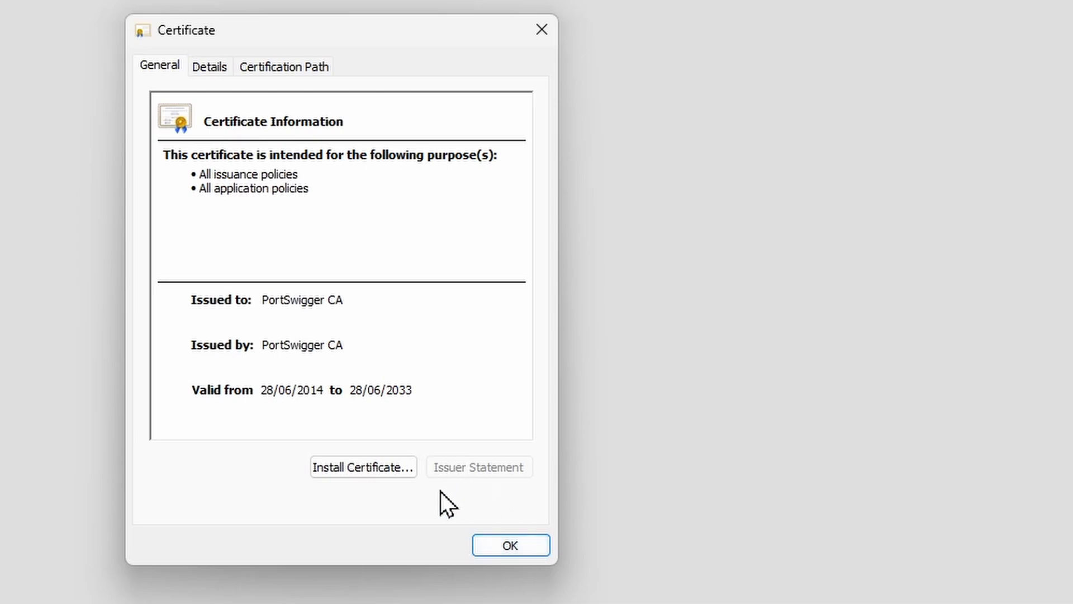
# Step: Install the PortSwigger CA certificate for the Current User in the Trusted Root Certification Authorities store and close the certificate
pyautogui.click(349, 474)
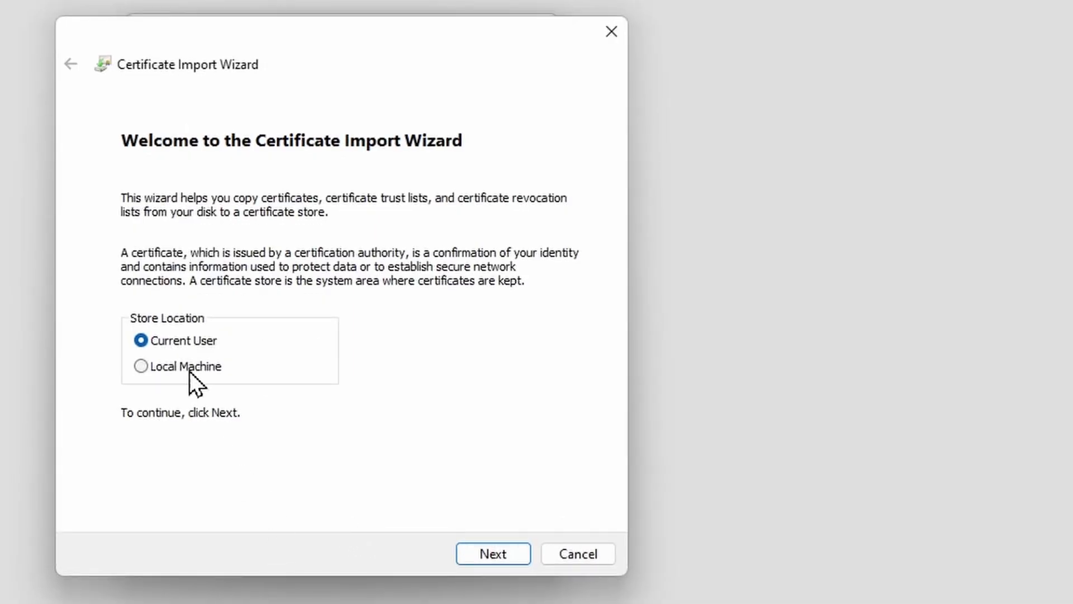
pyautogui.click(508, 555)
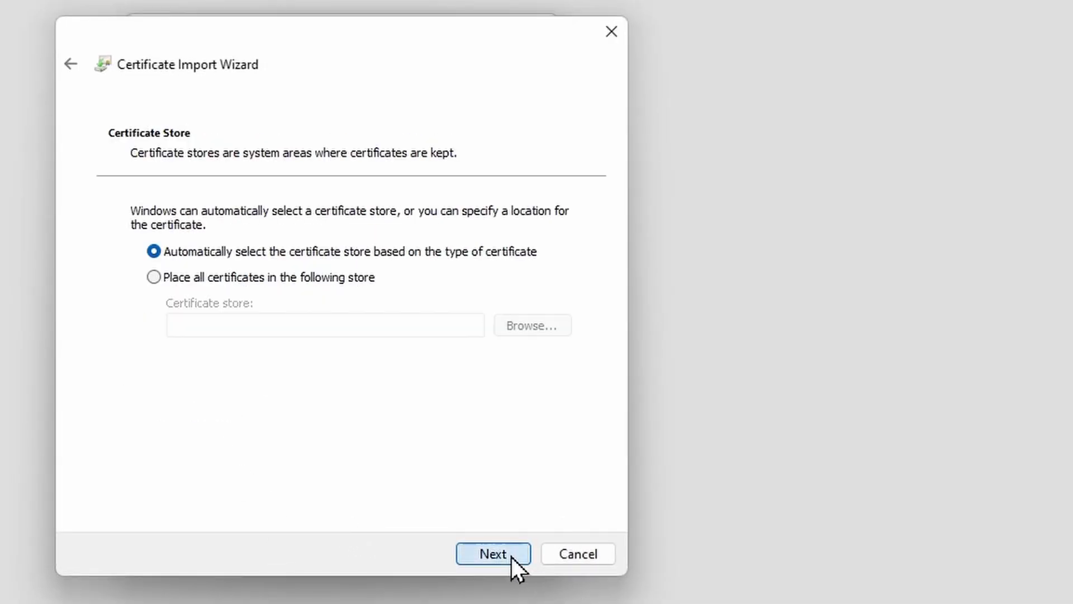
pyautogui.click(159, 276)
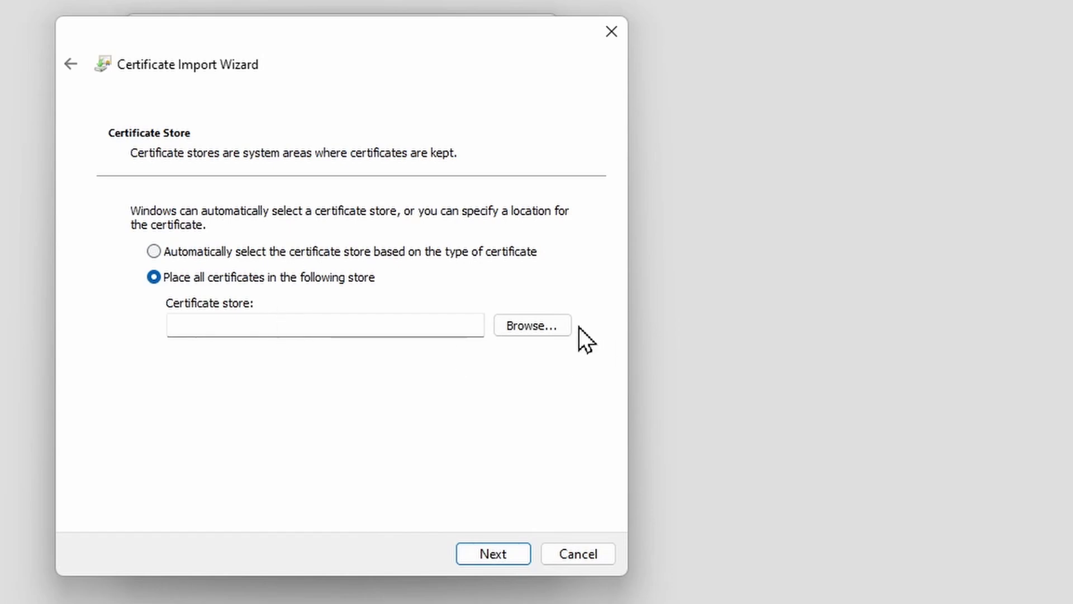
pyautogui.click(518, 331)
pyautogui.click(190, 164)
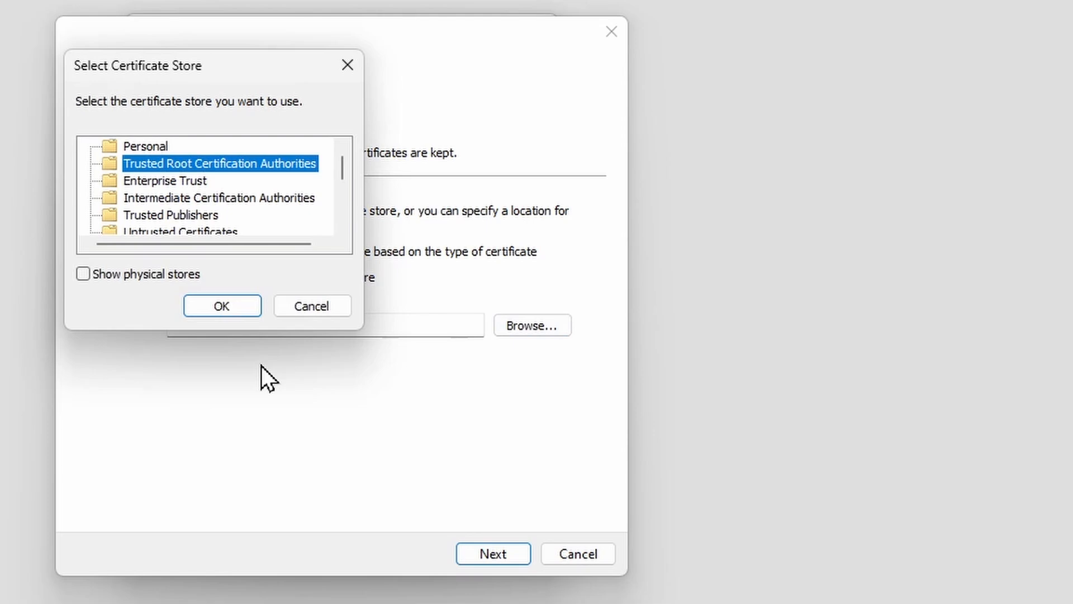
pyautogui.click(234, 302)
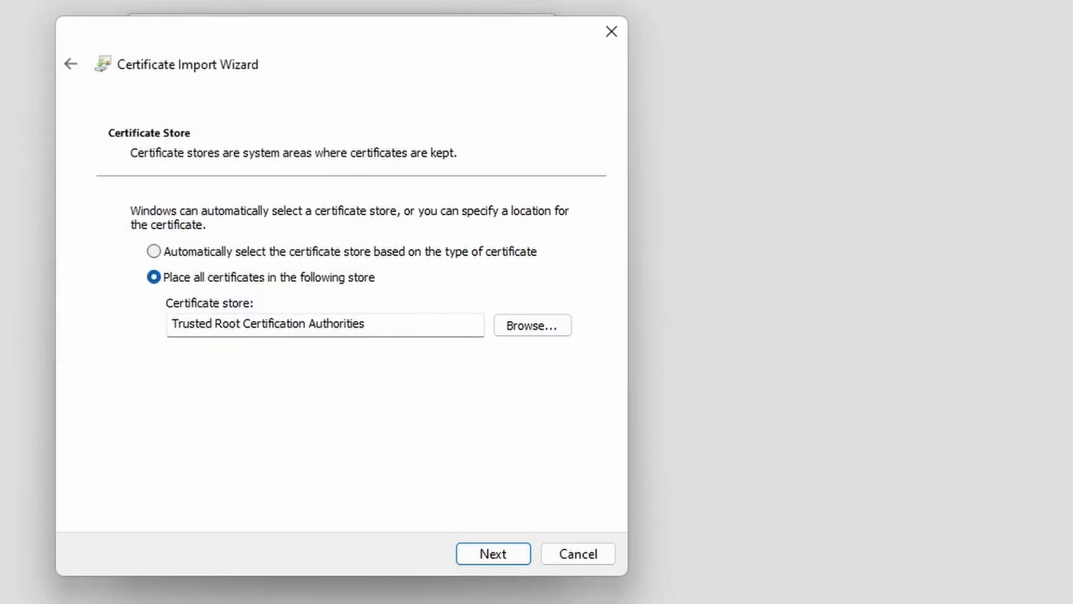
pyautogui.click(511, 553)
pyautogui.click(513, 558)
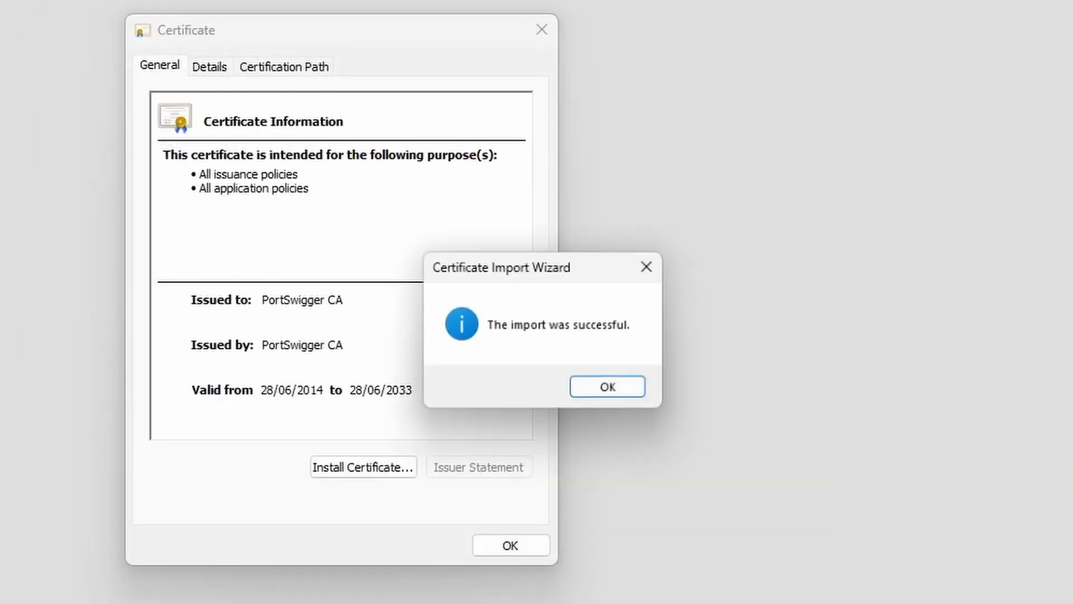
pyautogui.click(614, 390)
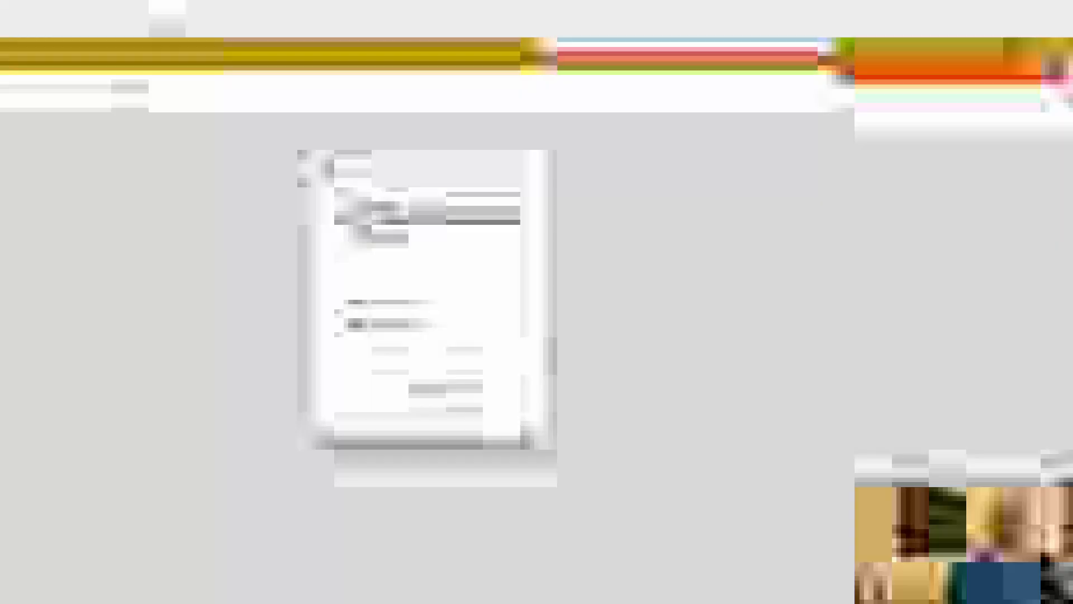
pyautogui.click(522, 428)
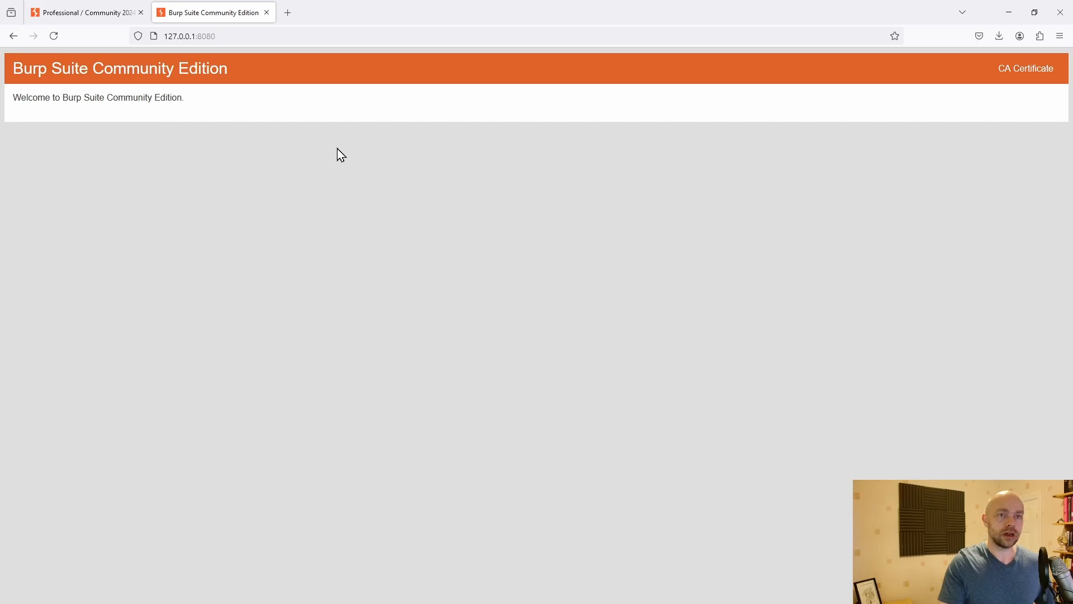
pyautogui.hotkey('alt', 'Tab')
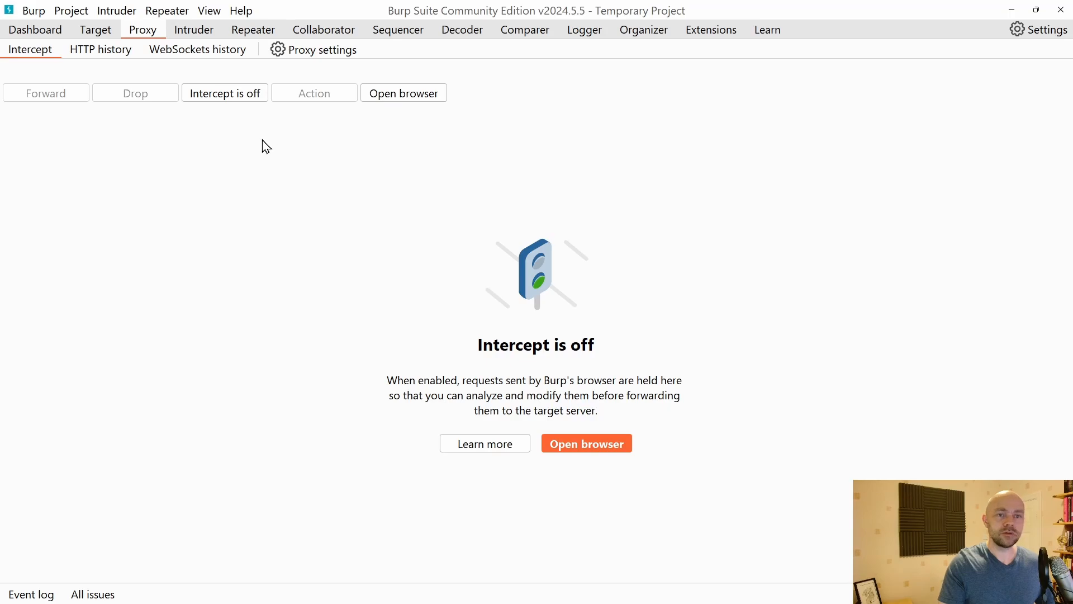
pyautogui.hotkey('alt', 'Tab')
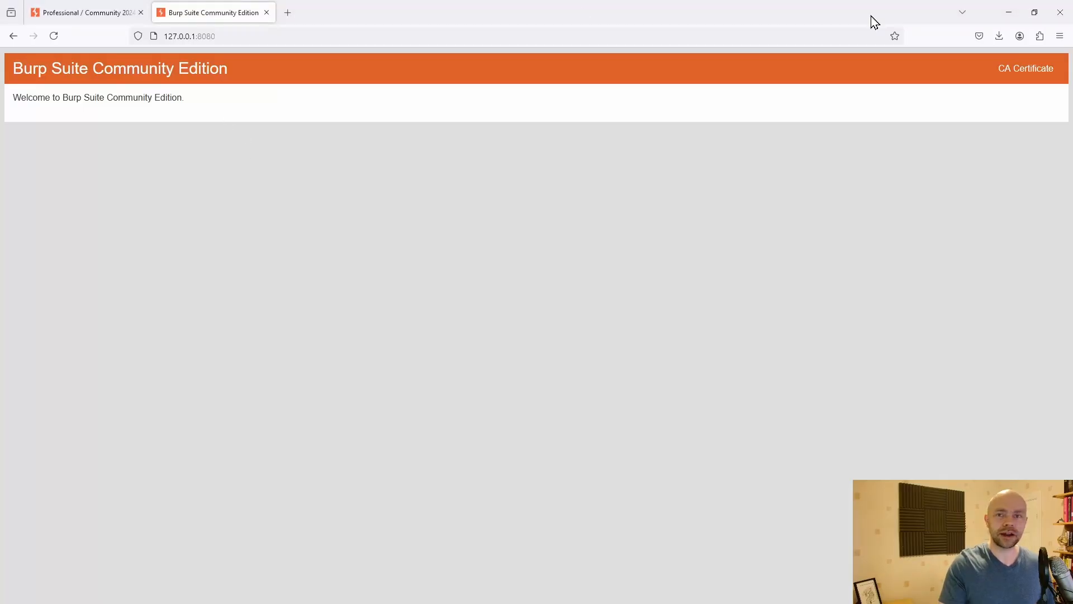
# Step: Find the proxy options in Firefox's settings and enable manual proxy configuration with 127.0.0.1 port 8080, also used for HTTPS
pyautogui.click(1060, 36)
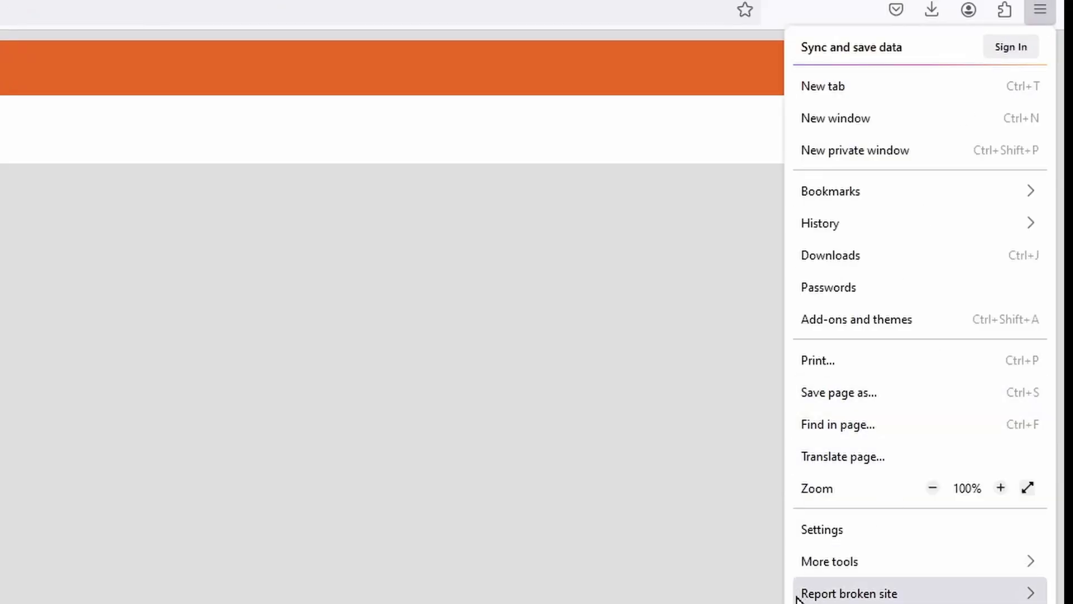
pyautogui.click(832, 531)
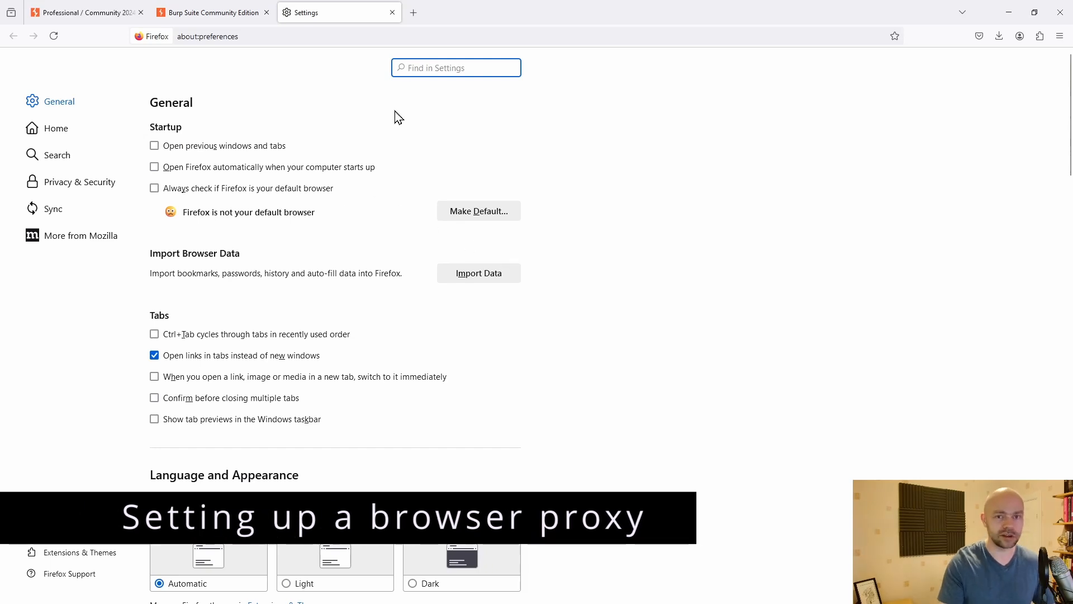
pyautogui.write('p')
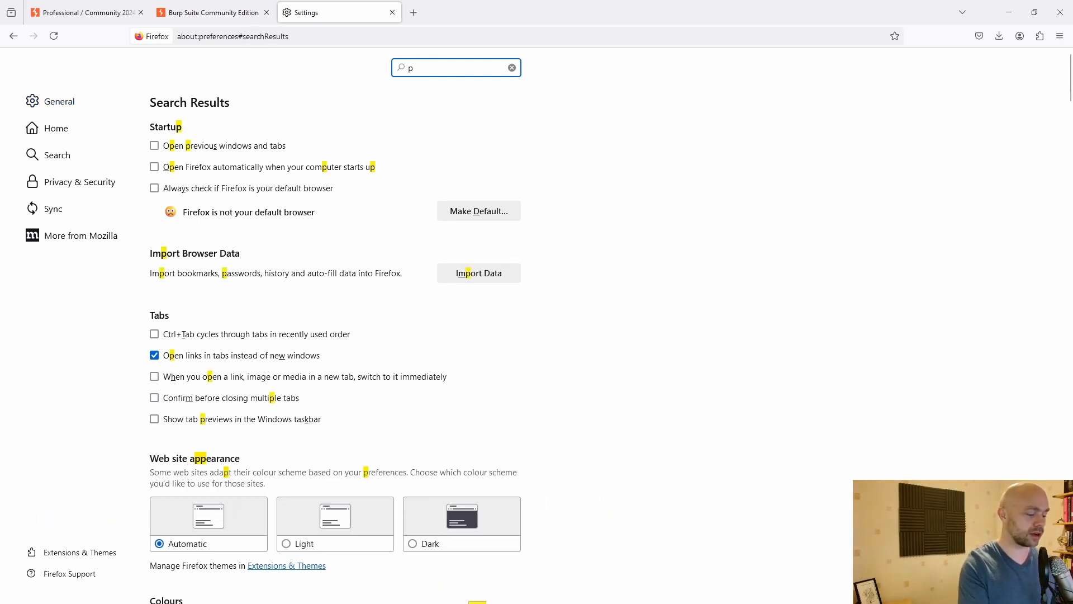
pyautogui.write('roxy')
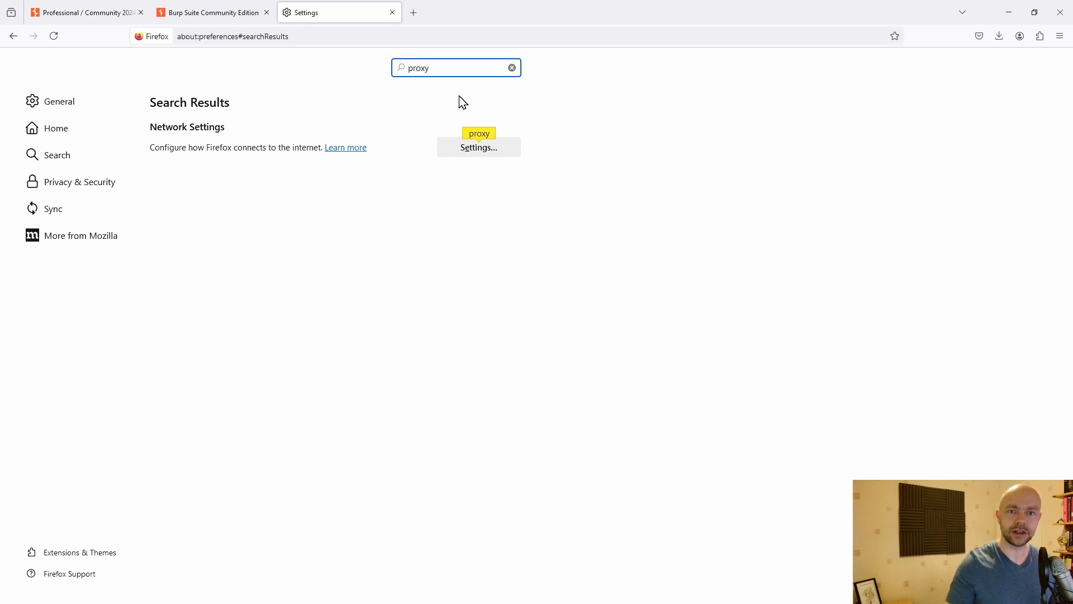
pyautogui.click(478, 150)
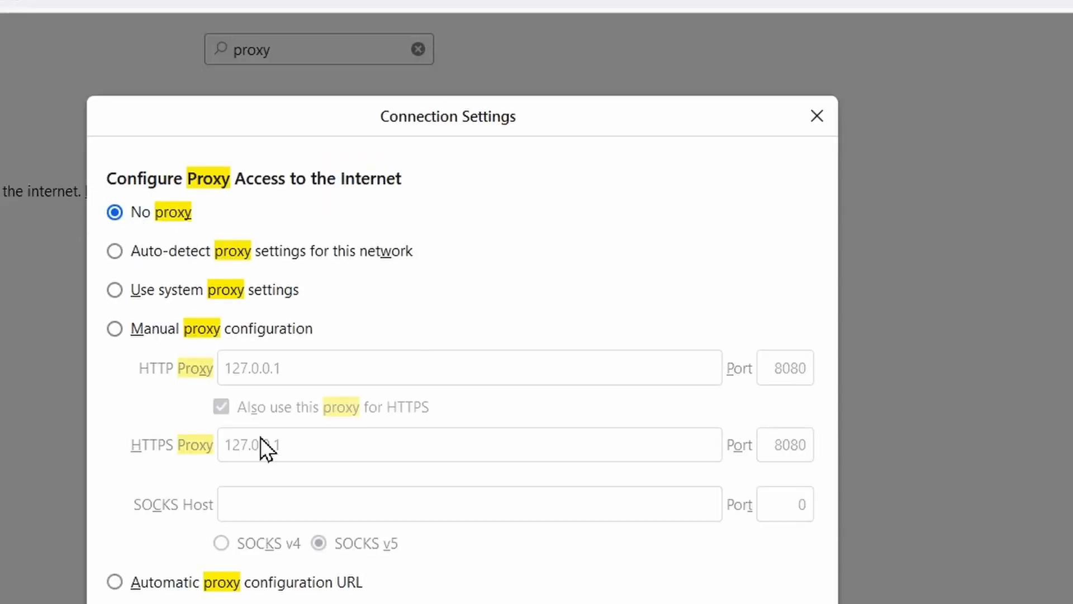
pyautogui.click(116, 329)
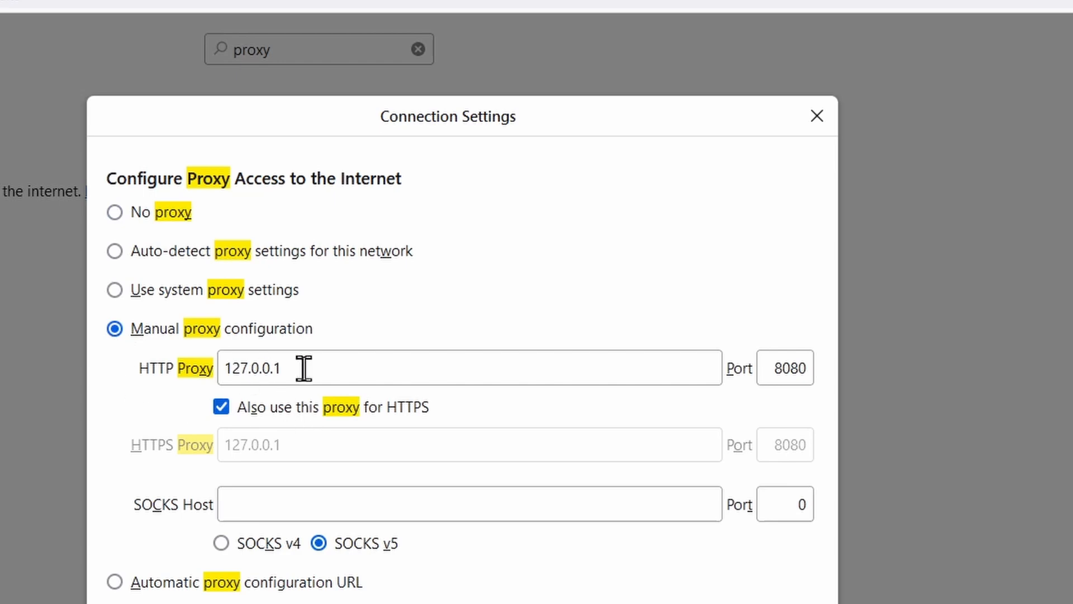
pyautogui.moveTo(300, 370); pyautogui.dragTo(205, 364)
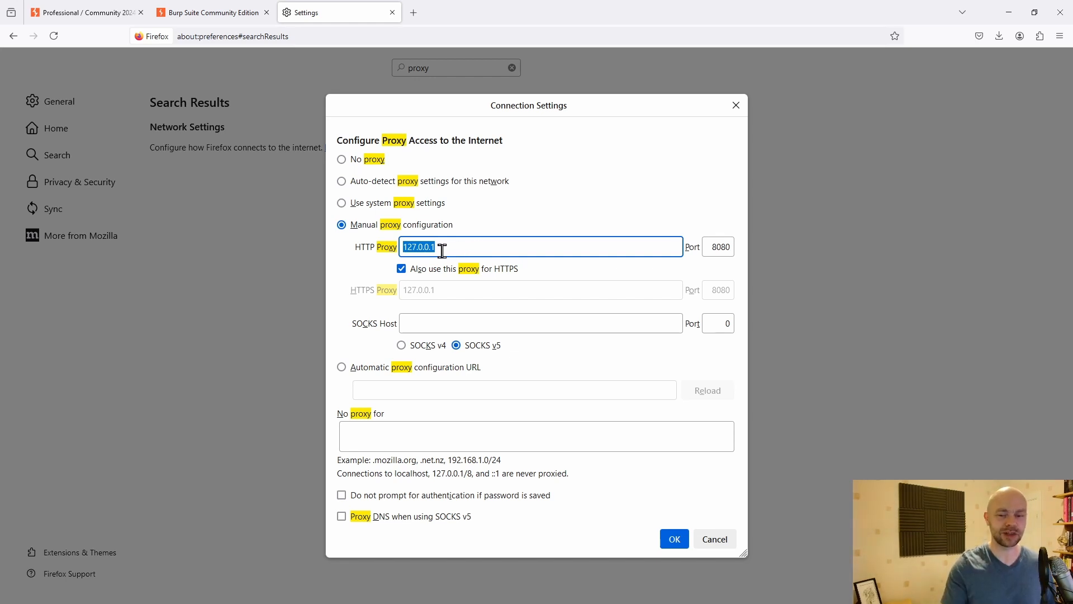
pyautogui.click(673, 542)
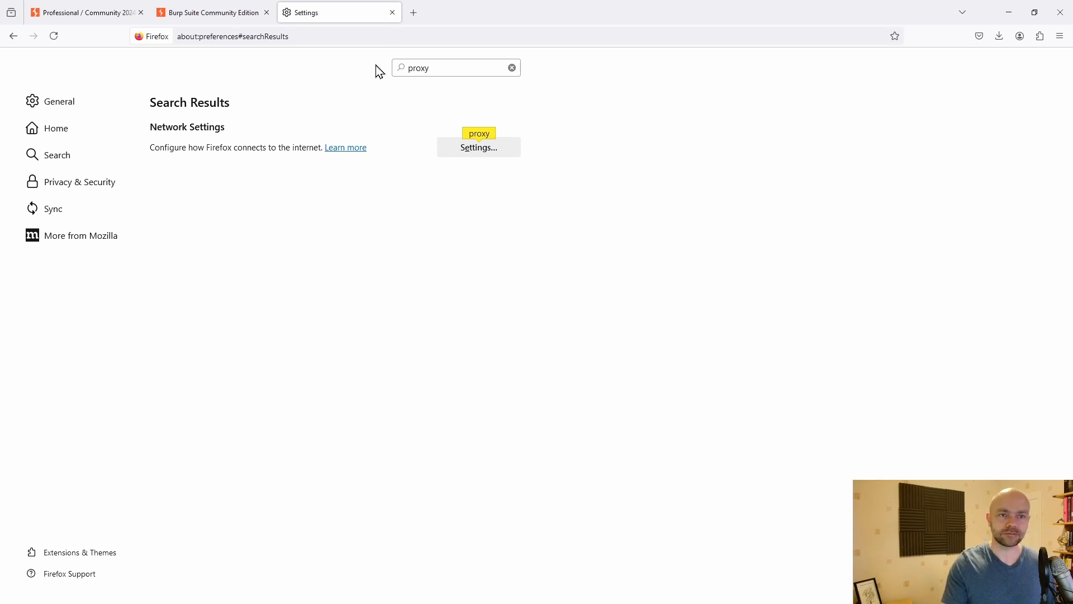
# Step: Close the Settings and Burp Suite Community Edition browser tabs and switch to Burp Suite
pyautogui.click(393, 12)
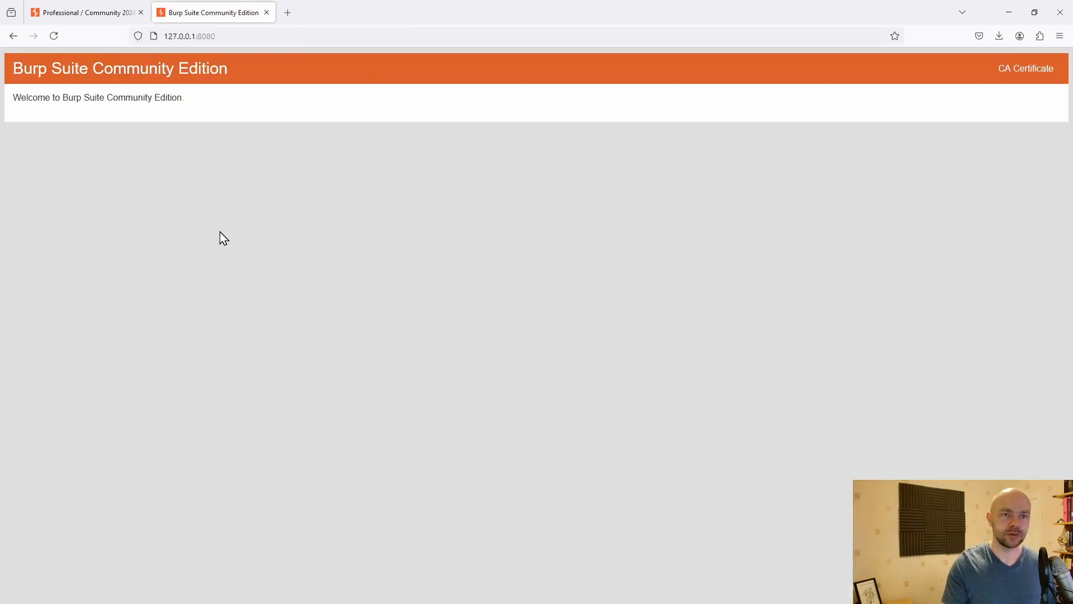
pyautogui.click(266, 12)
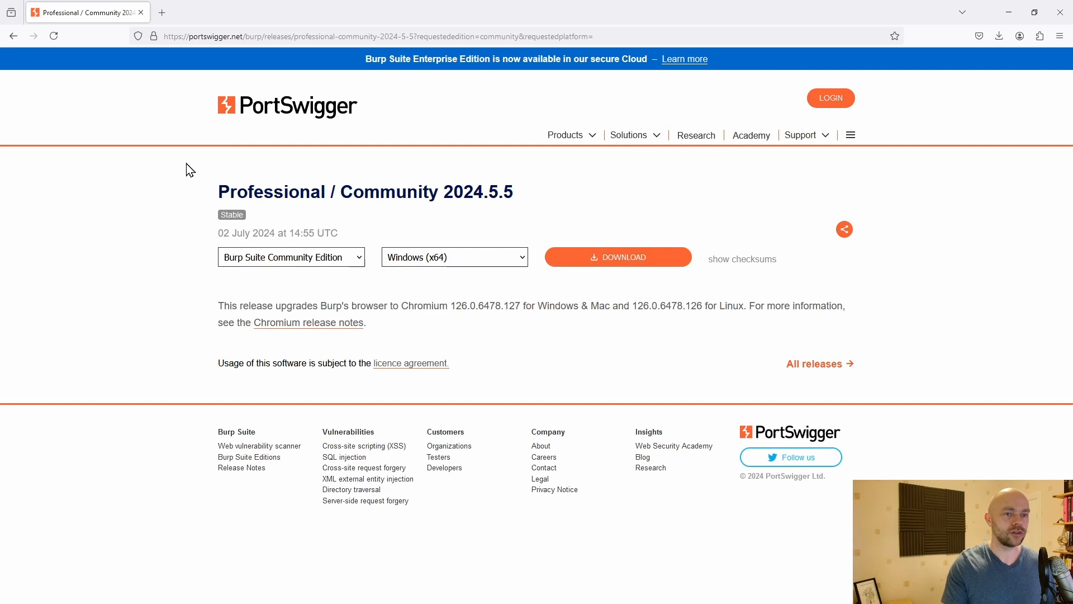
pyautogui.hotkey('alt', 'Tab')
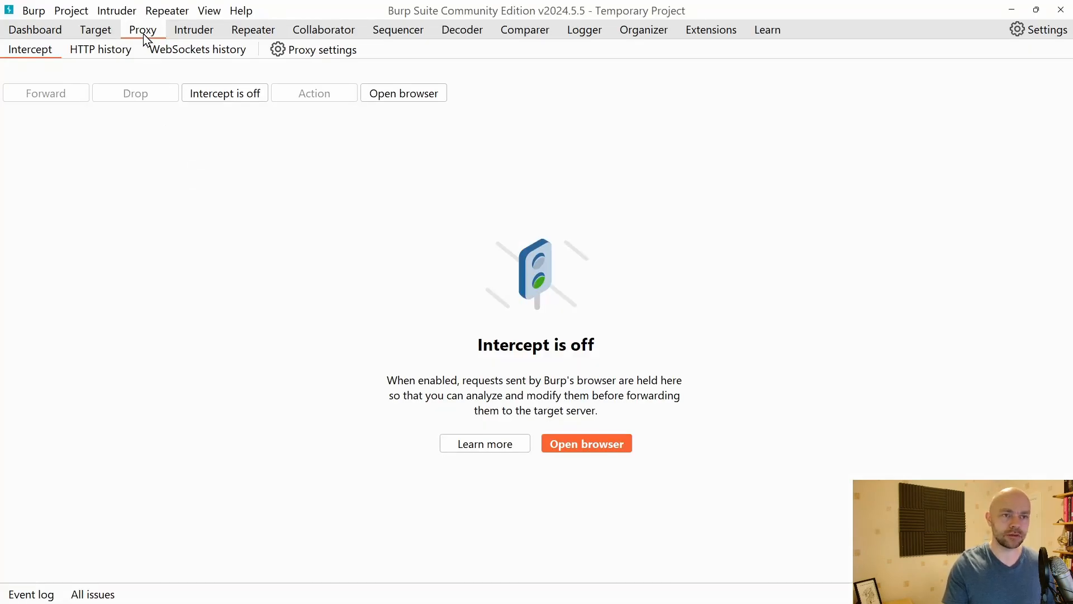
# Step: Open Burp's proxy HTTP history, switch to Firefox and load gavinjl.me in a new tab
pyautogui.click(95, 53)
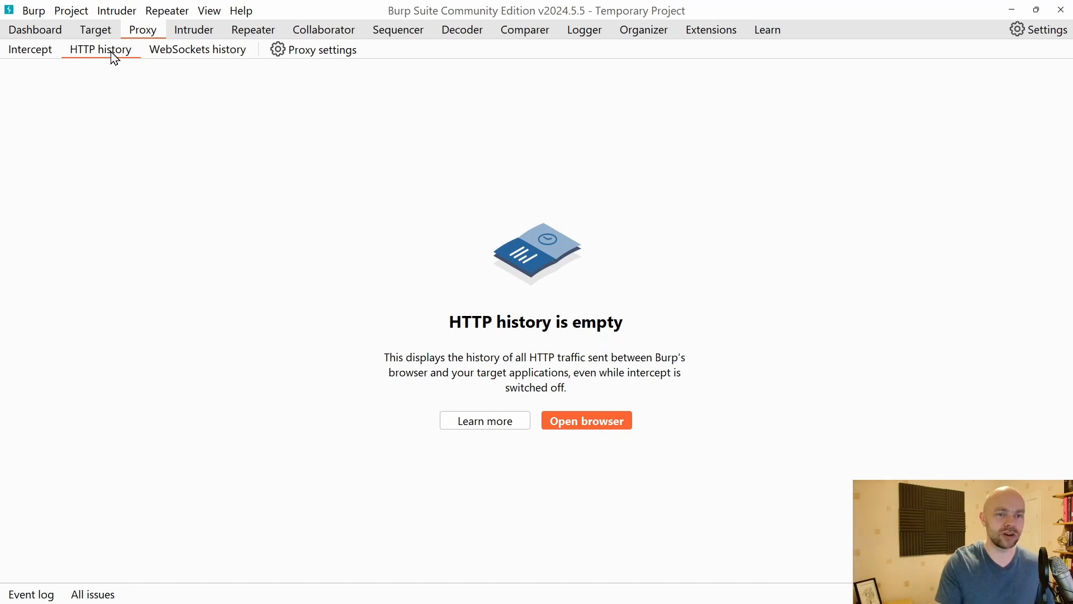
pyautogui.hotkey('alt', 'Tab')
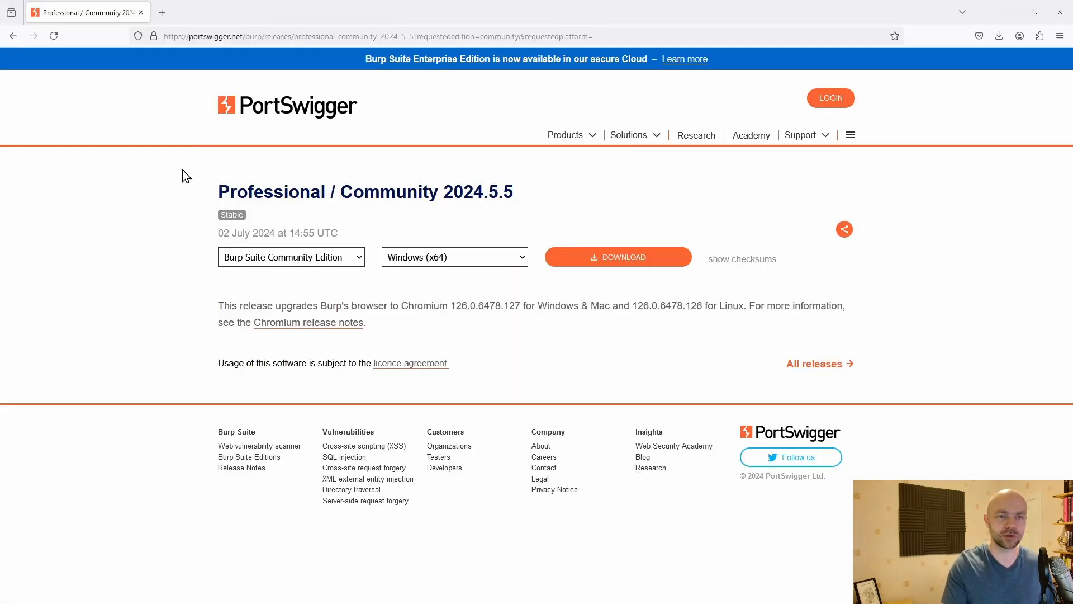
pyautogui.click(160, 12)
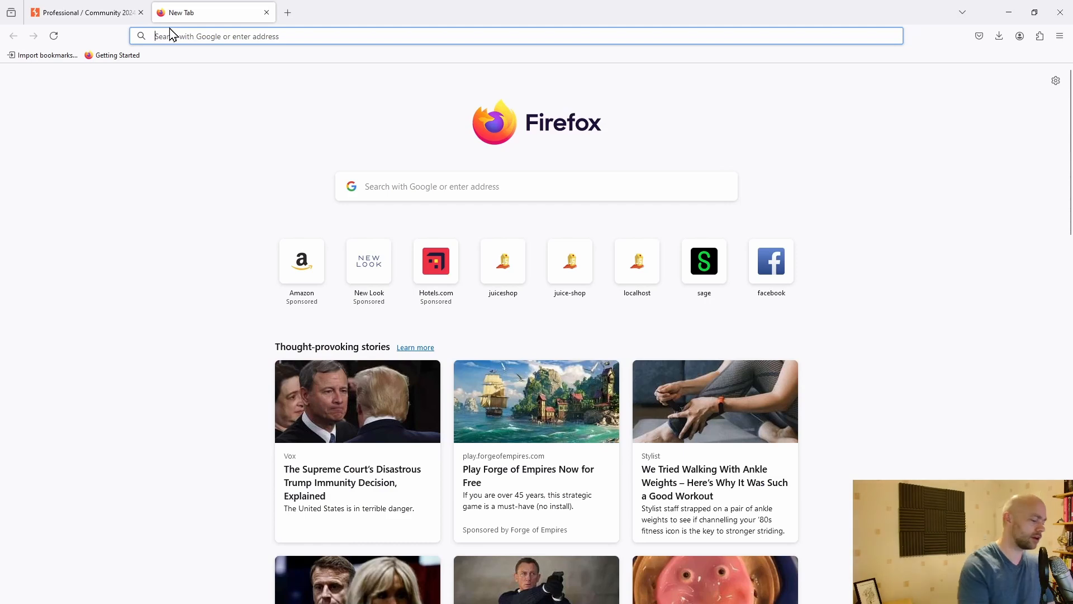
pyautogui.write('gavion')
pyautogui.press('BackSpace')
pyautogui.press('BackSpace')
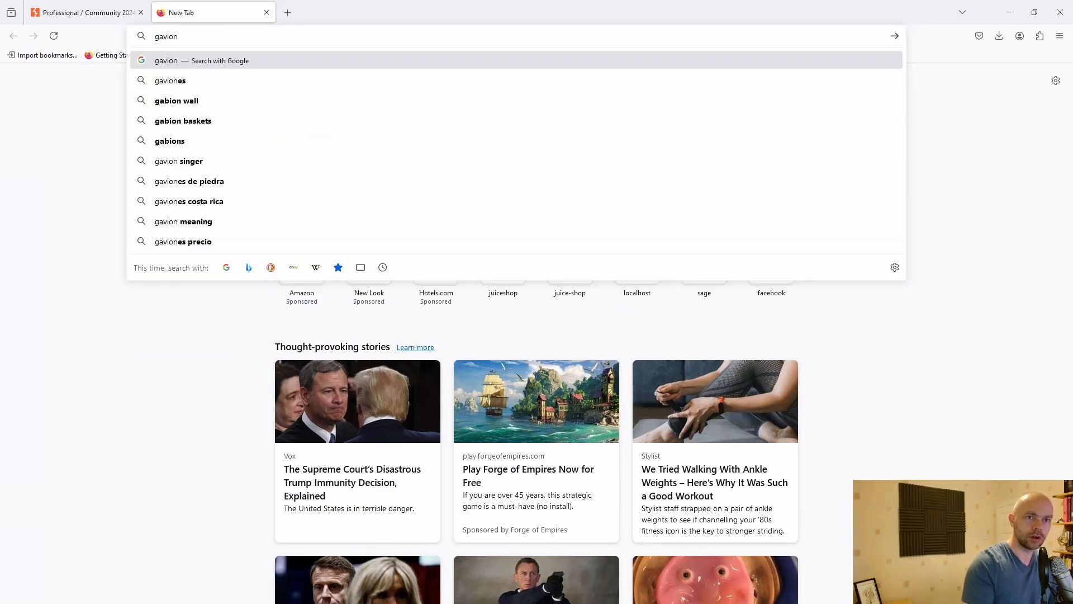
pyautogui.write('njl.me')
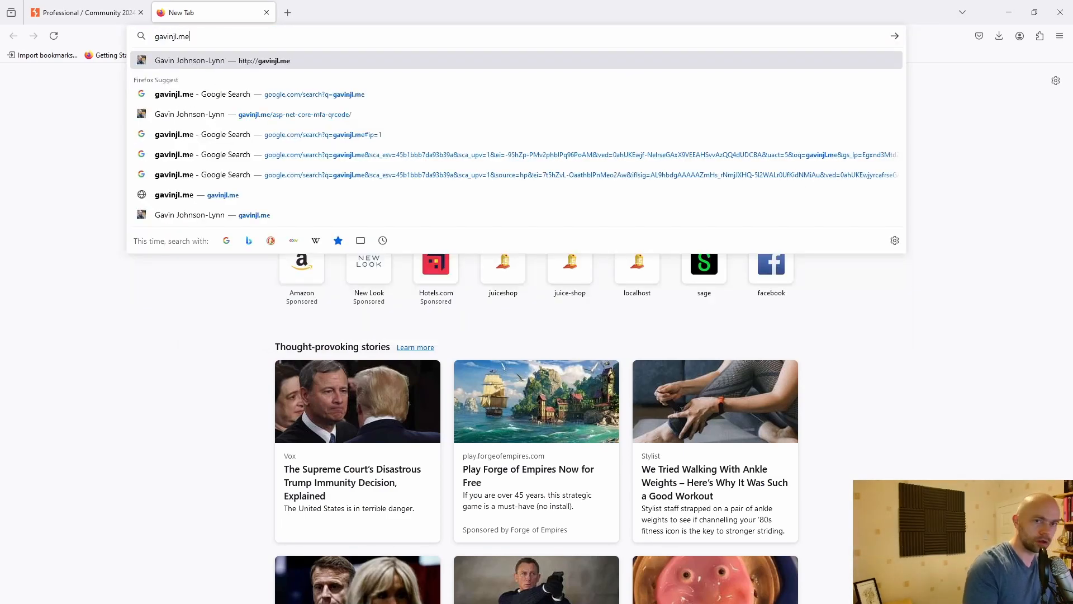
pyautogui.press('Return')
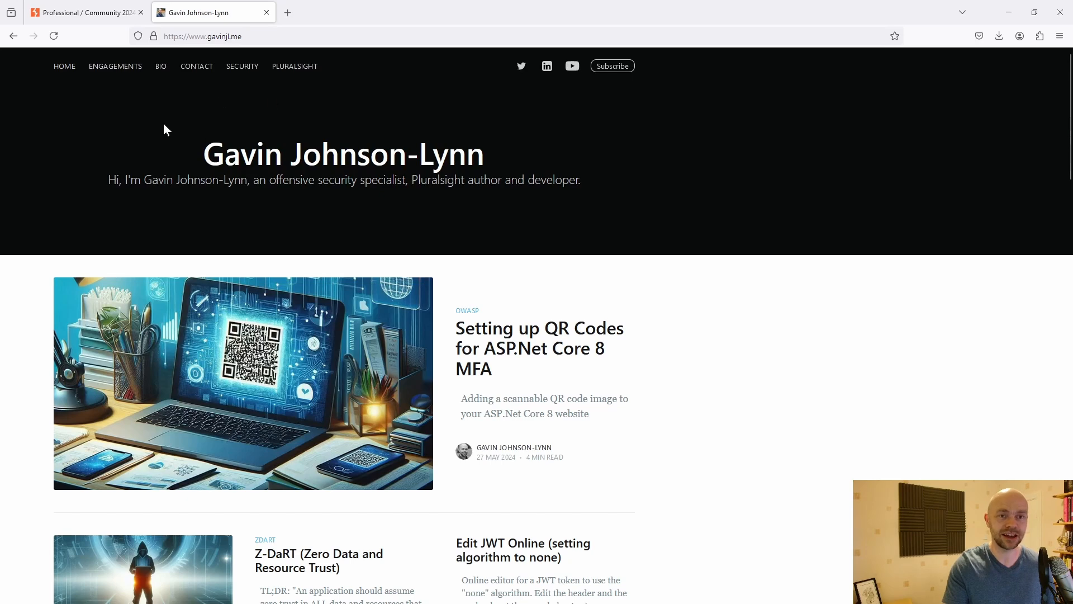
# Step: Switch to Burp Suite and inspect the request and response for /page/2/ in the HTTP history
pyautogui.hotkey('alt', 'Tab')
pyautogui.click(191, 246)
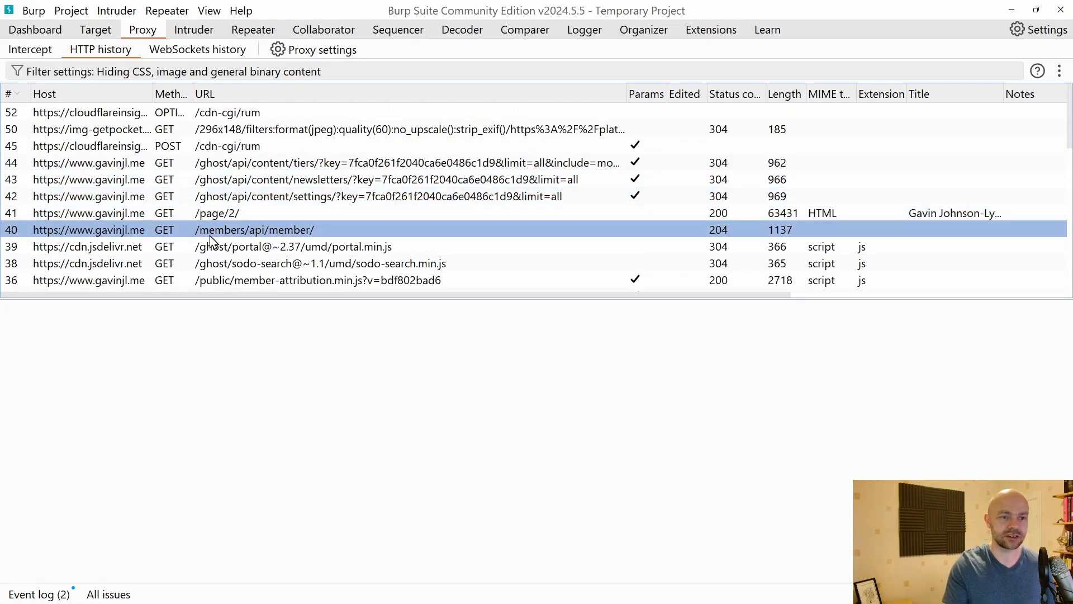
pyautogui.click(176, 217)
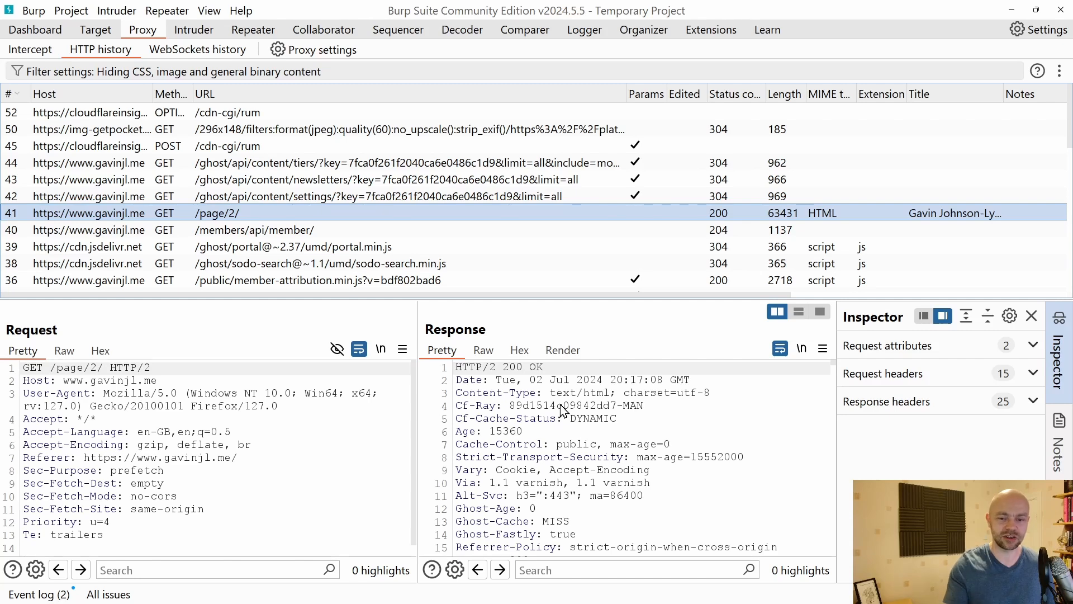
pyautogui.scroll(-9, 563, 411)
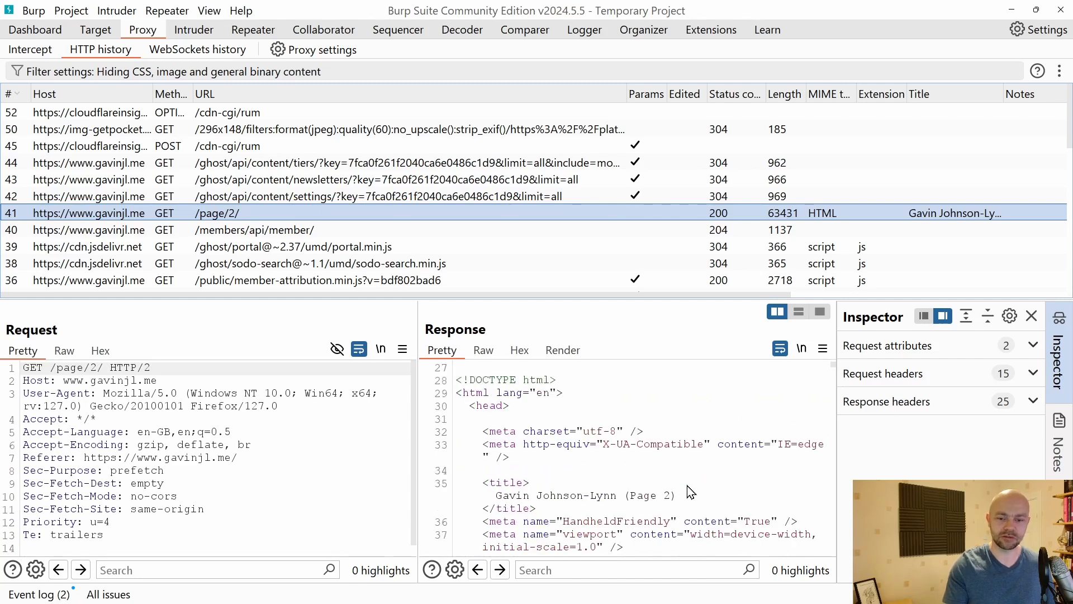
pyautogui.scroll(-8, 692, 492)
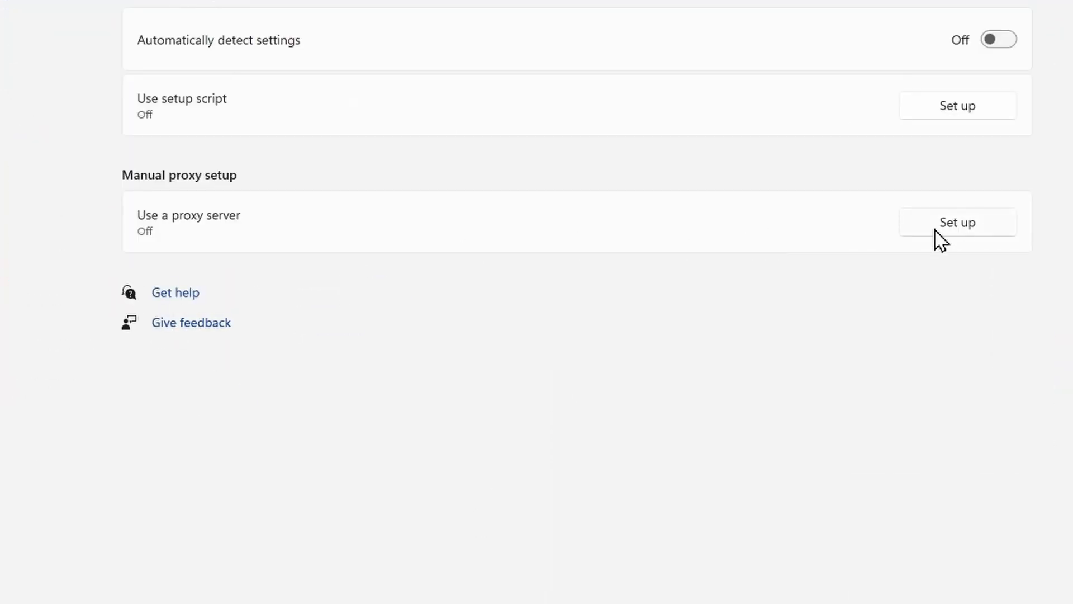
# Step: Switch on the Windows manual proxy server with 127.0.0.1 port 8080, then switch it back off and save
pyautogui.click(950, 229)
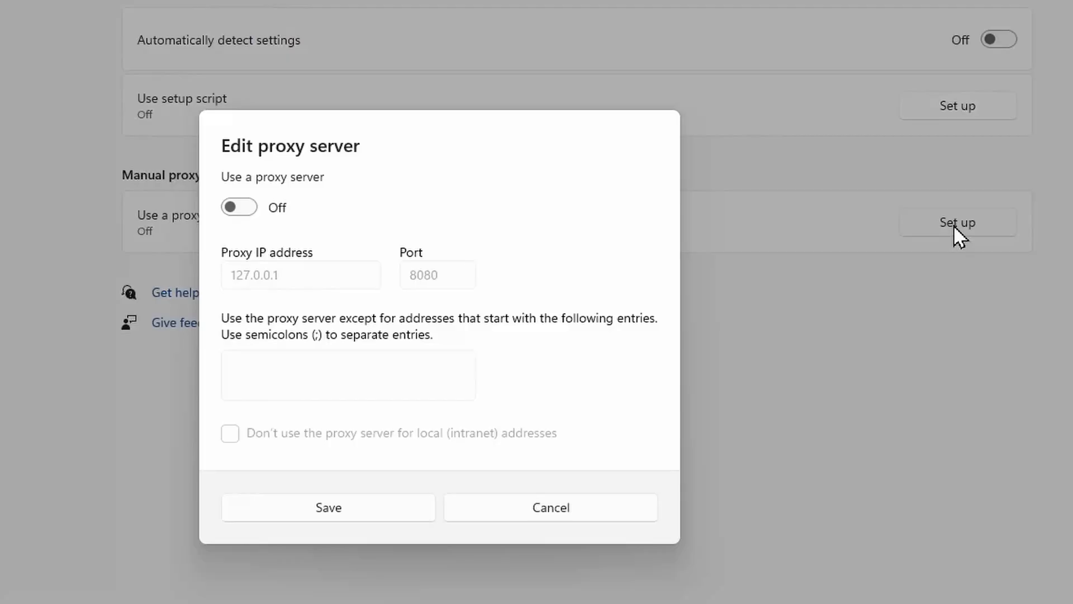
pyautogui.click(239, 211)
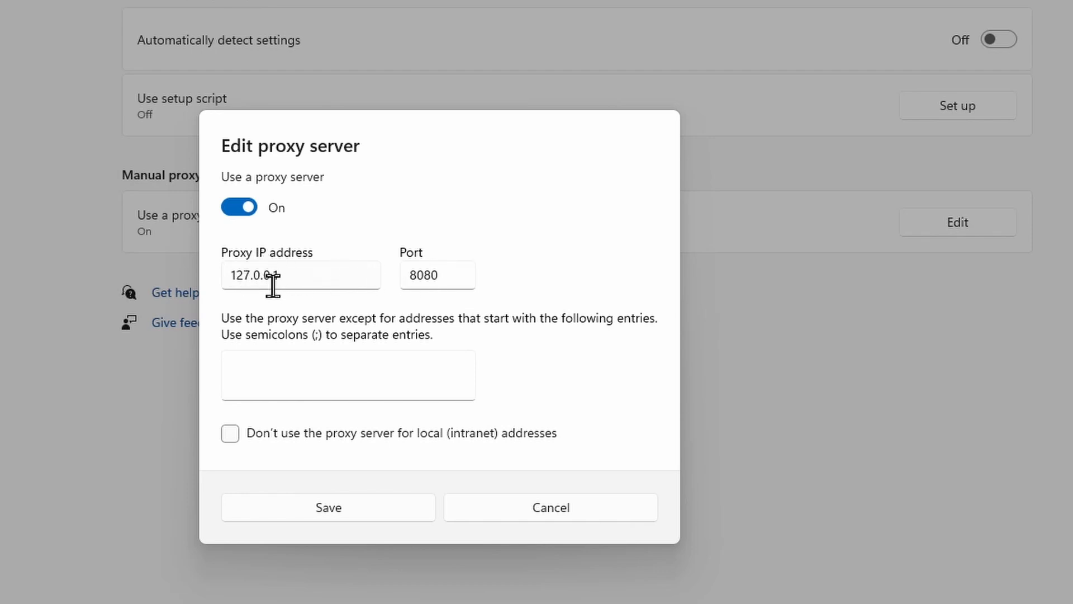
pyautogui.click(237, 208)
pyautogui.click(328, 517)
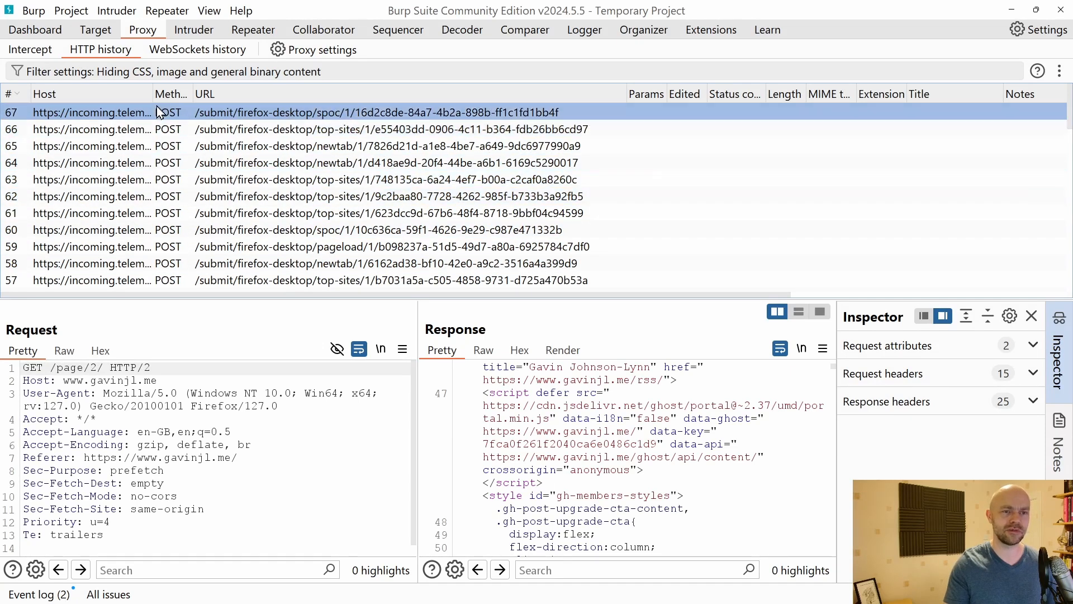
pyautogui.moveTo(153, 91); pyautogui.dragTo(276, 91)
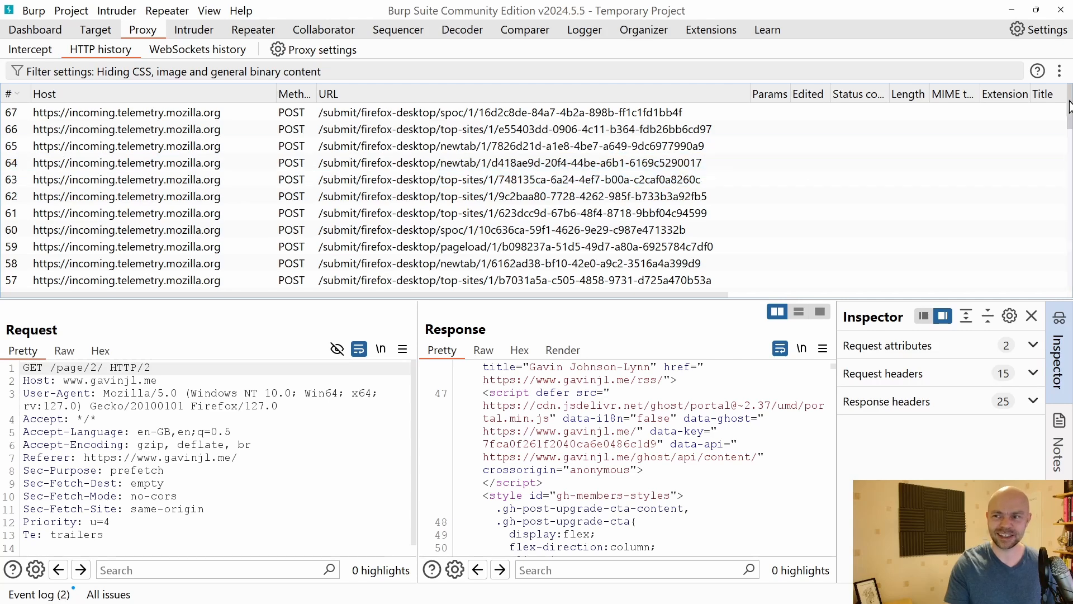
pyautogui.moveTo(1069, 114); pyautogui.dragTo(1063, 185)
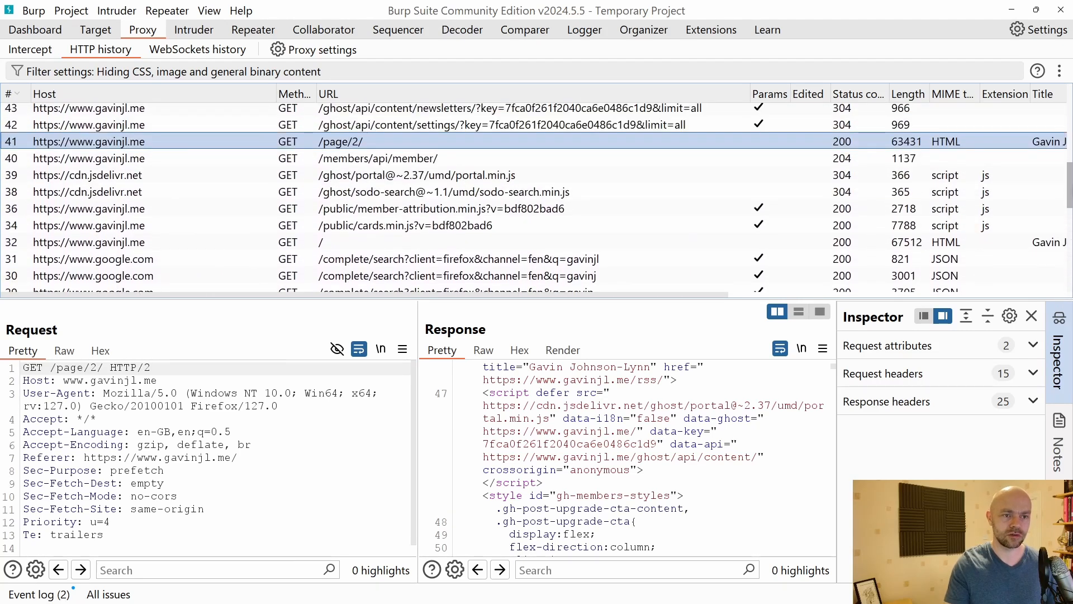
pyautogui.click(119, 242)
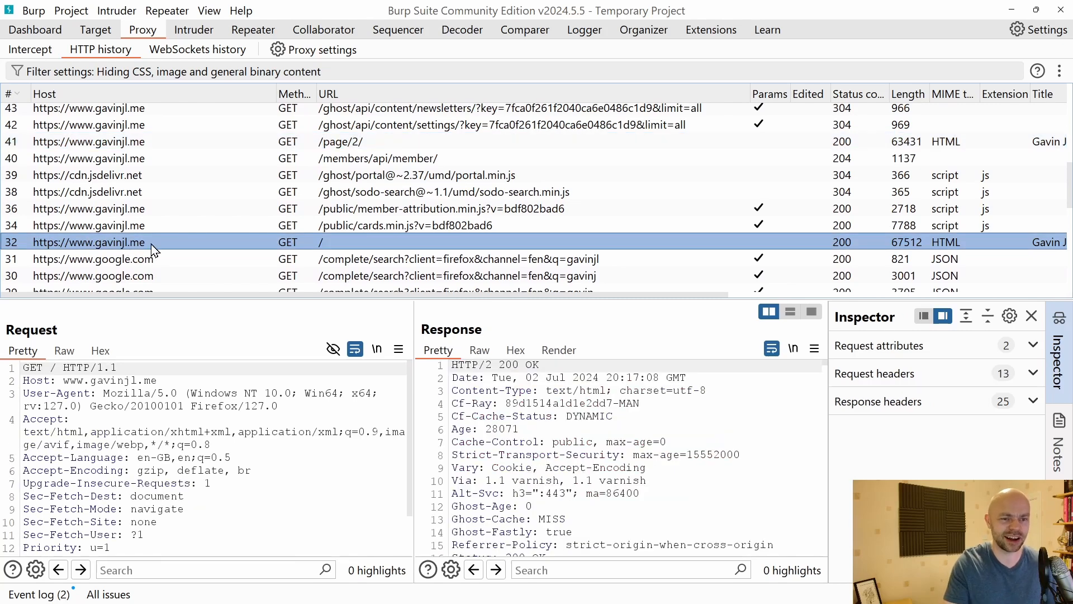
pyautogui.rightClick(152, 242)
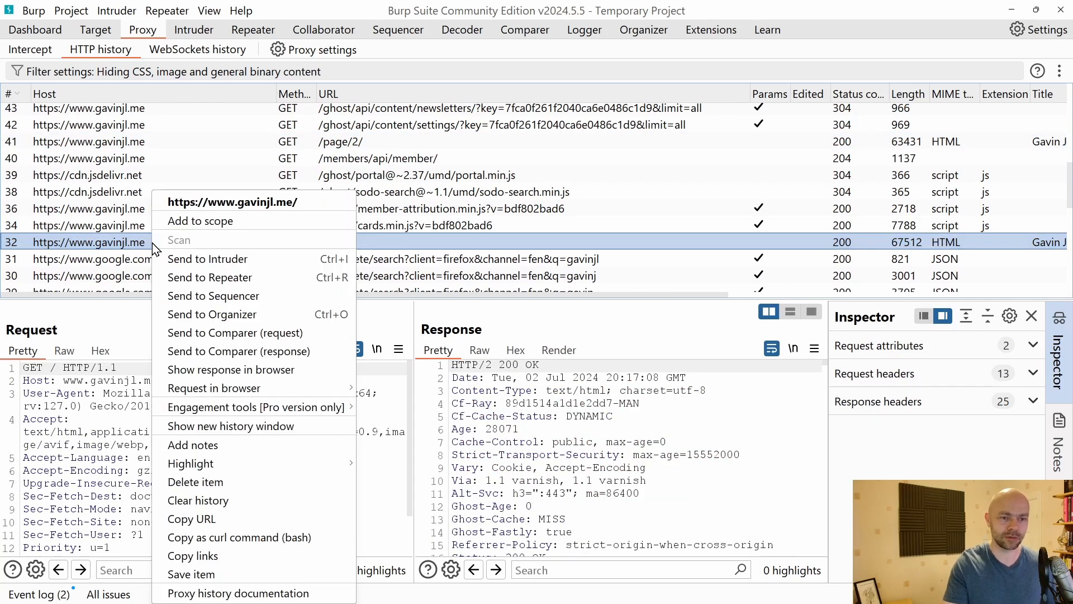
pyautogui.click(224, 222)
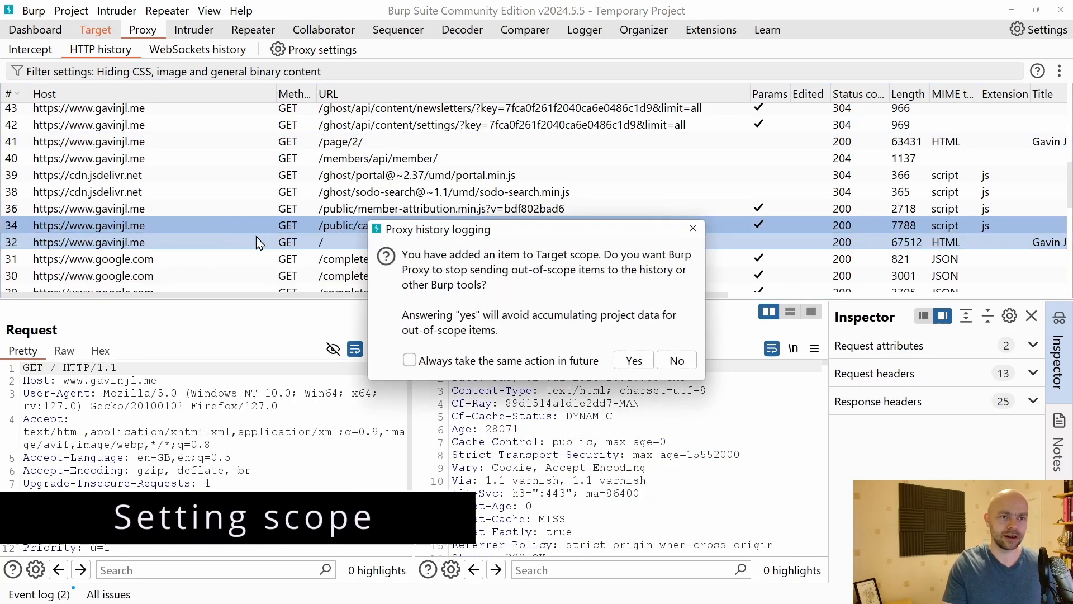
pyautogui.click(632, 361)
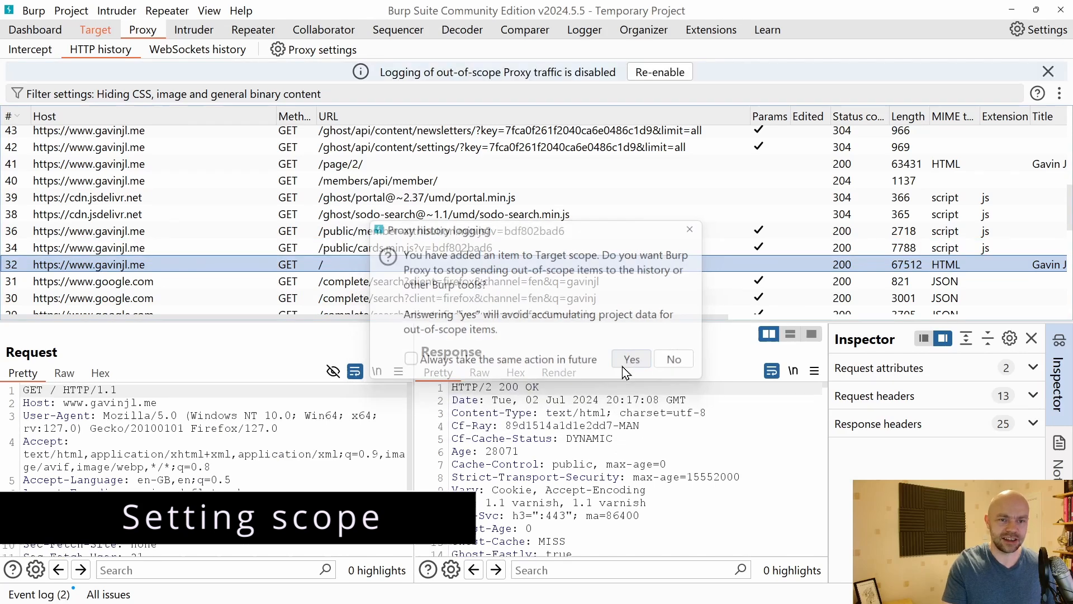
pyautogui.click(95, 32)
pyautogui.click(85, 50)
pyautogui.click(220, 204)
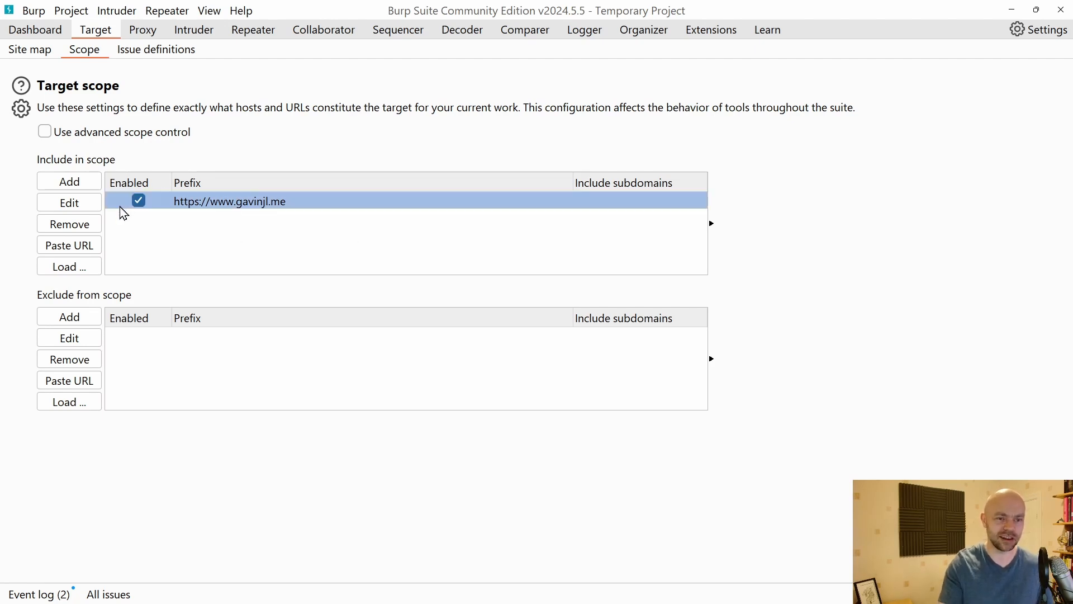
pyautogui.click(171, 221)
pyautogui.click(233, 204)
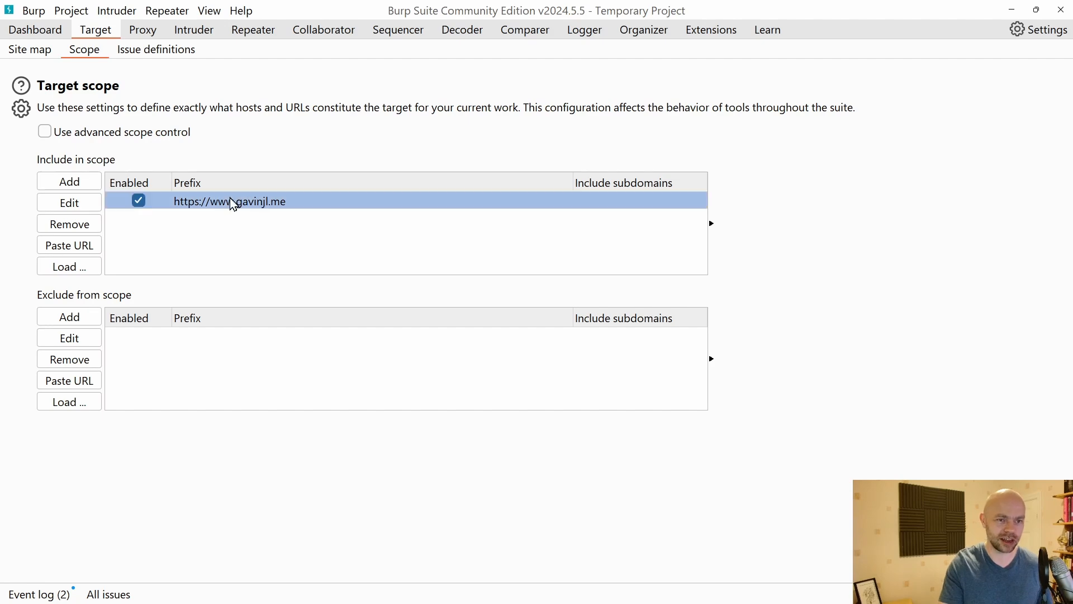
# Step: Filter the proxy HTTP history to show only in-scope items and hide the js, gif, jpg, png and css file extensions
pyautogui.click(143, 30)
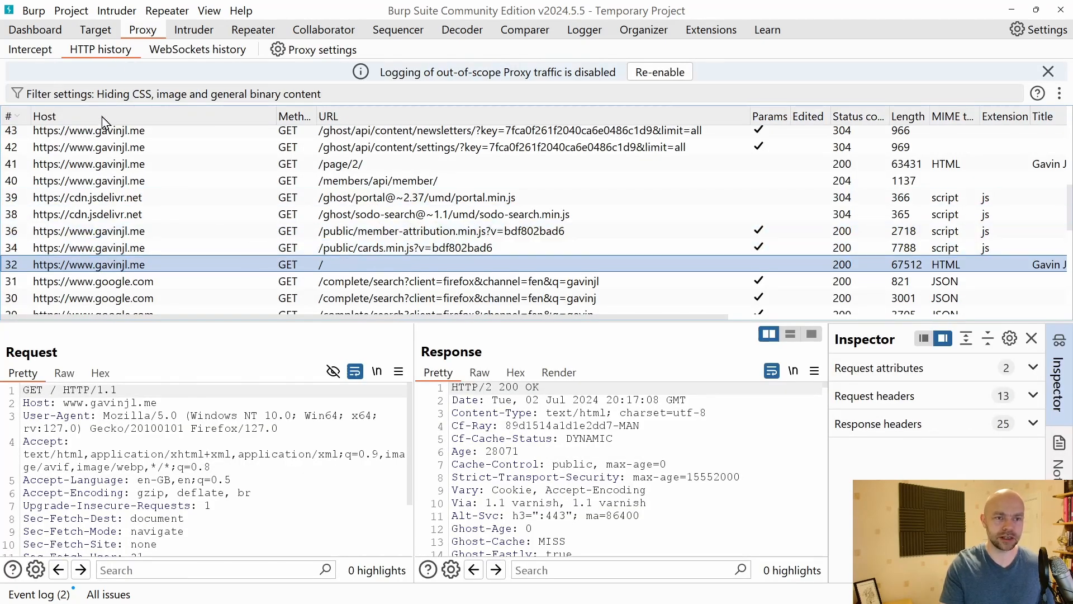
pyautogui.click(200, 96)
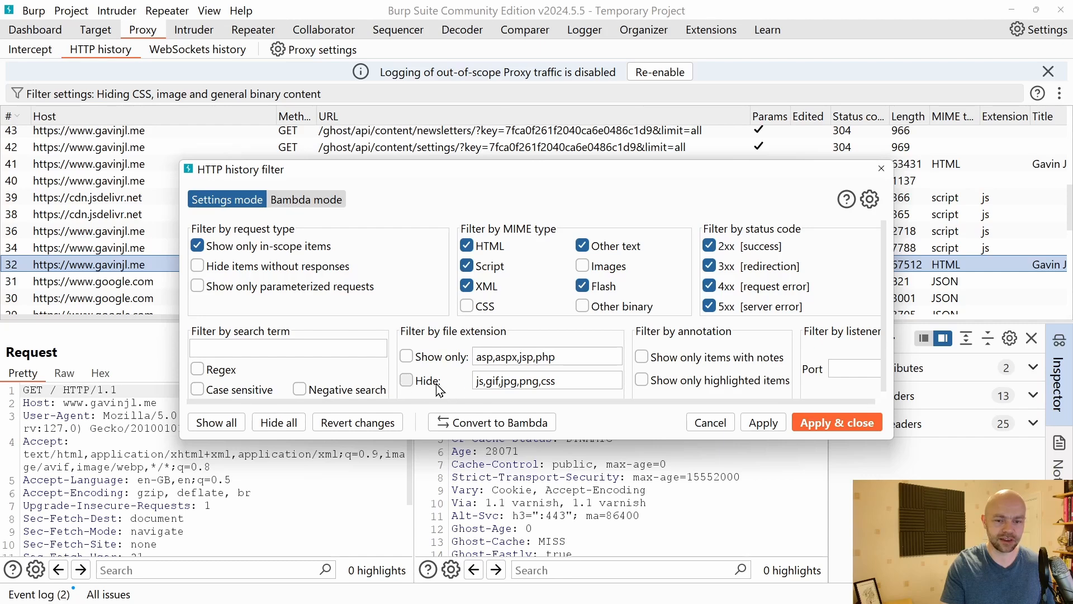
pyautogui.click(834, 422)
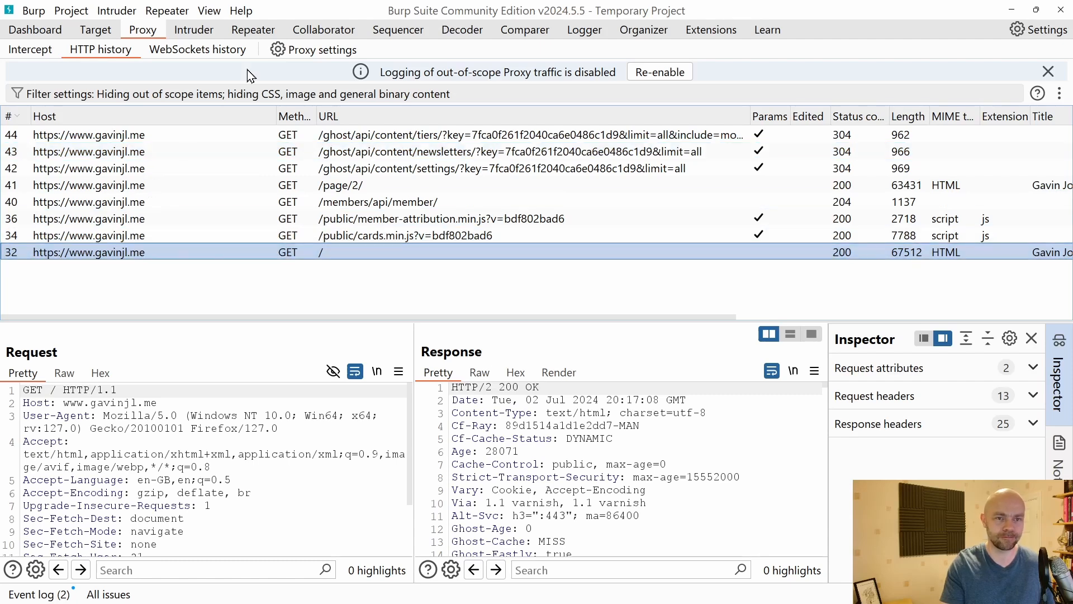
pyautogui.click(244, 100)
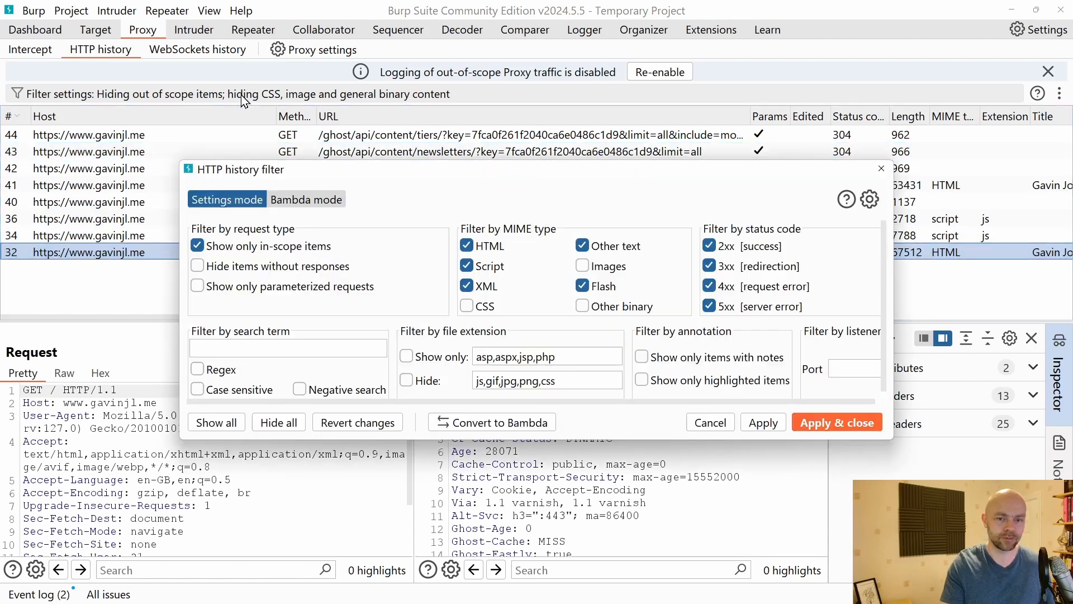
pyautogui.click(407, 382)
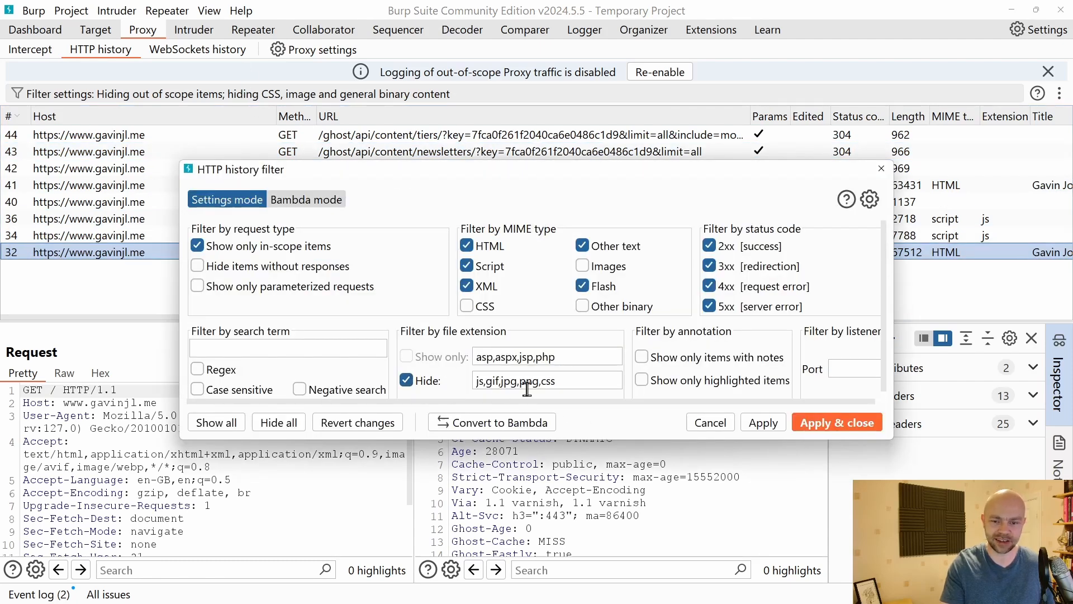
pyautogui.click(828, 423)
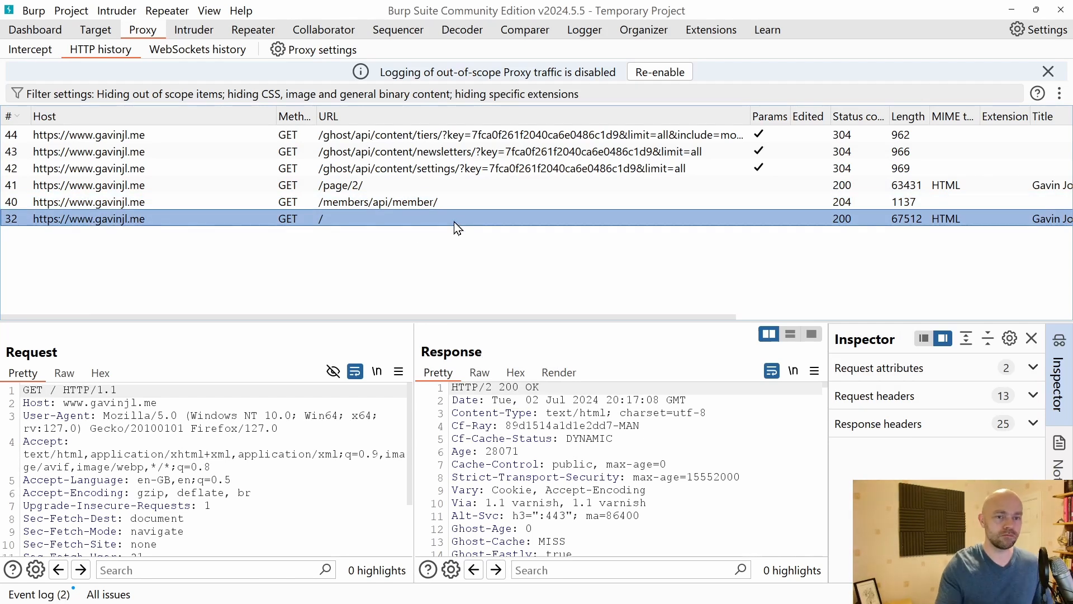
pyautogui.rightClick(190, 221)
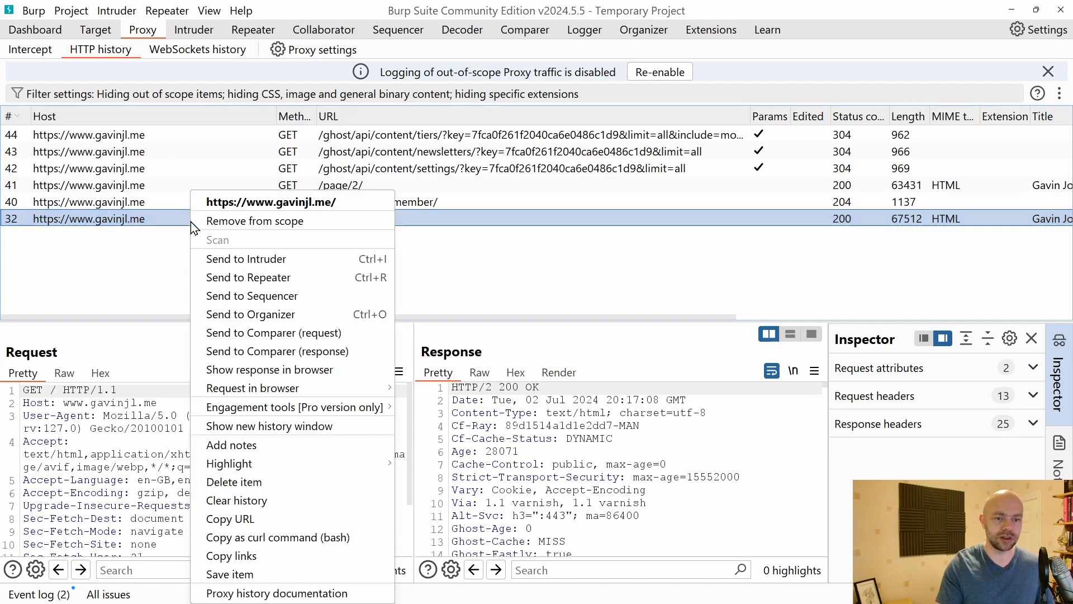
pyautogui.click(257, 281)
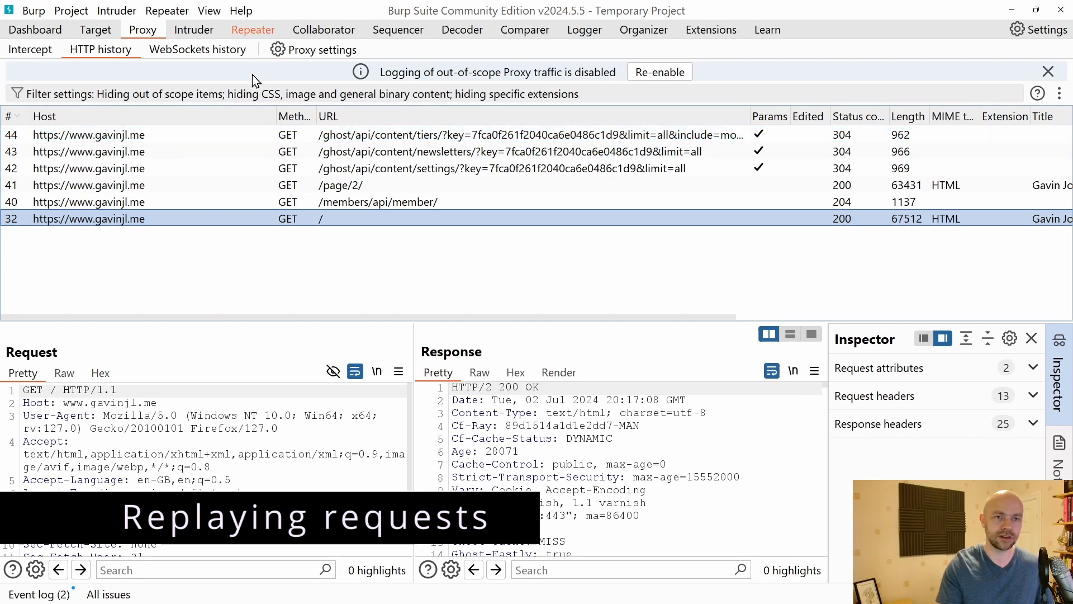
pyautogui.click(252, 33)
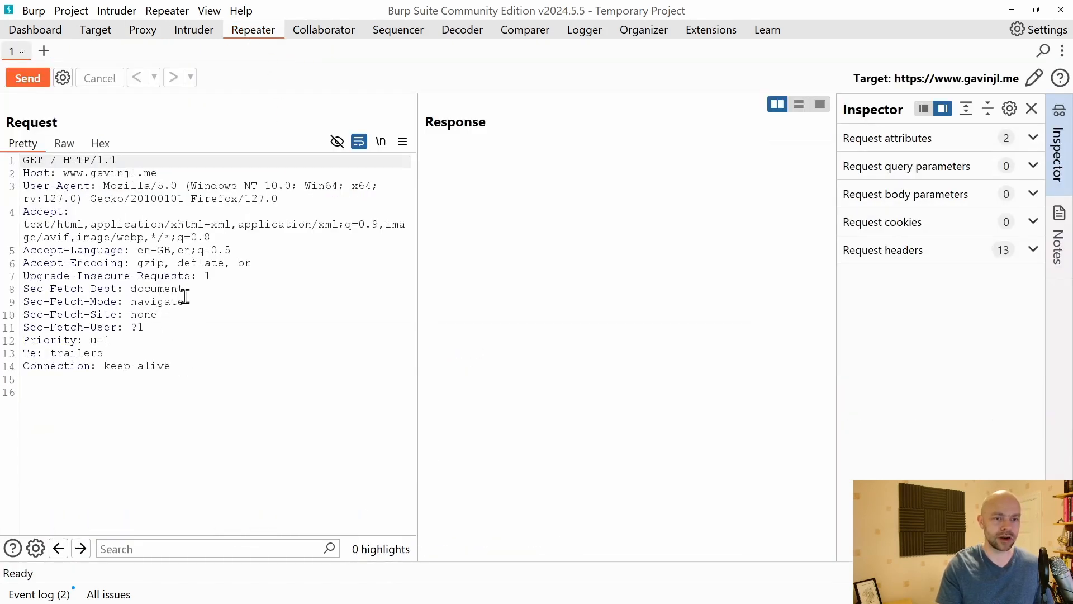
pyautogui.click(21, 77)
pyautogui.scroll(-6, 651, 353)
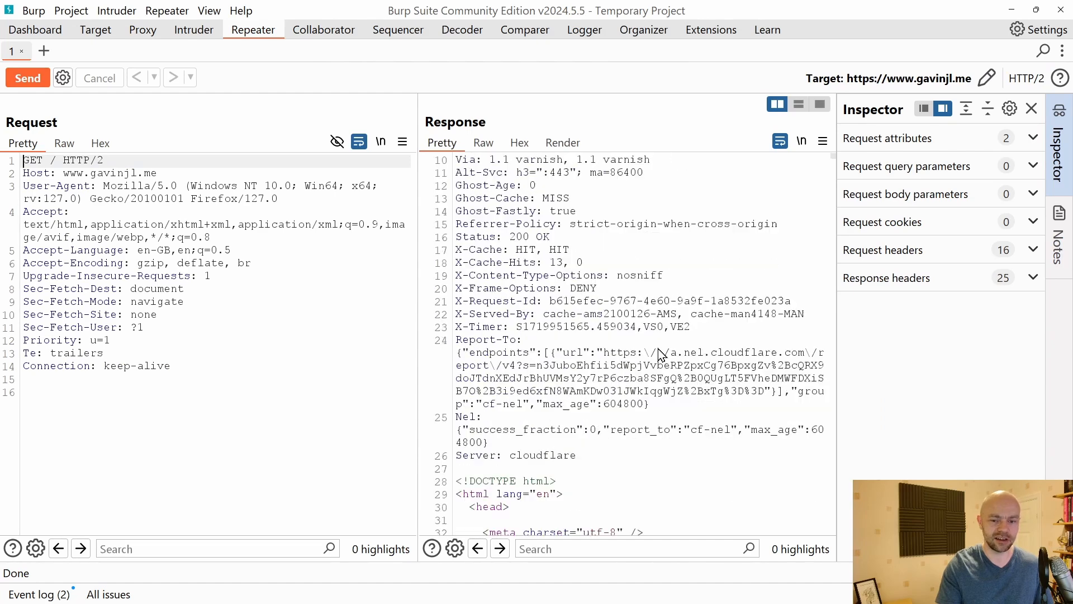
pyautogui.scroll(-2, 651, 353)
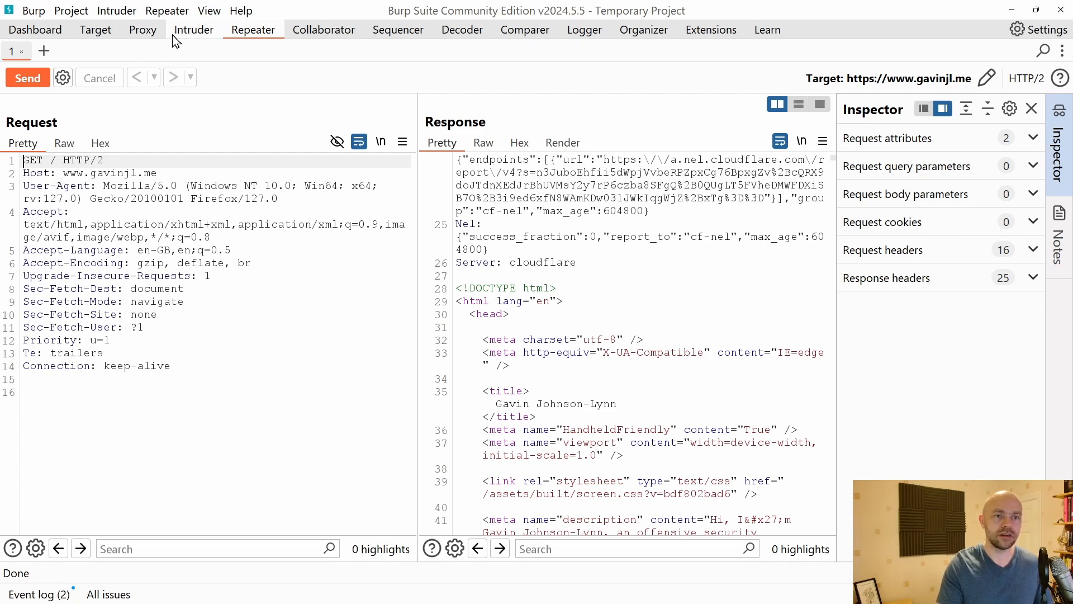
# Step: Return to the proxy HTTP history and send the /page/2/ request to Repeater
pyautogui.click(148, 33)
pyautogui.click(326, 201)
pyautogui.click(327, 185)
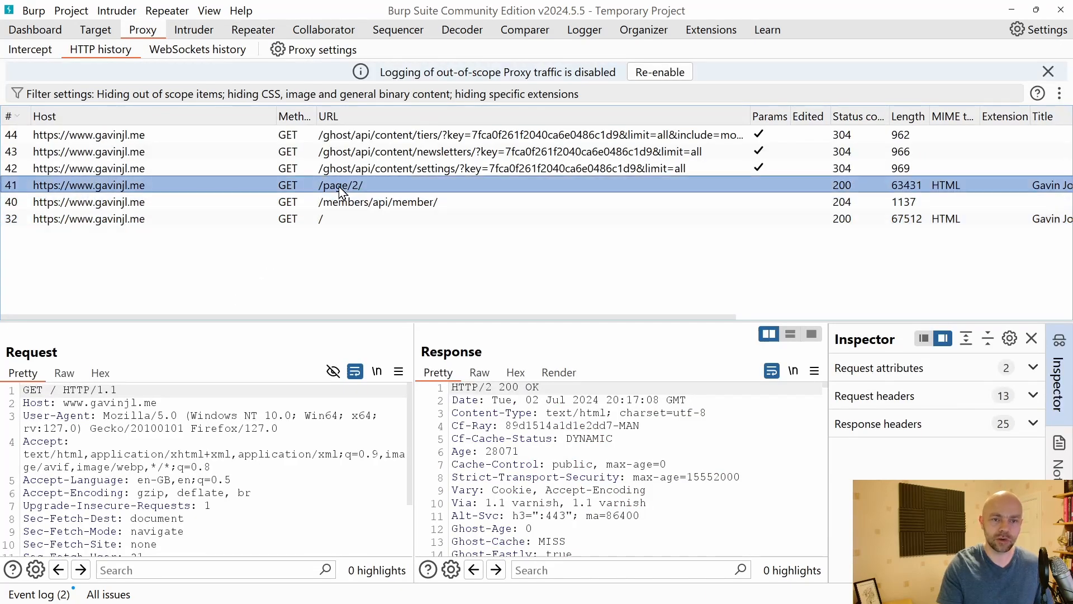
pyautogui.rightClick(169, 485)
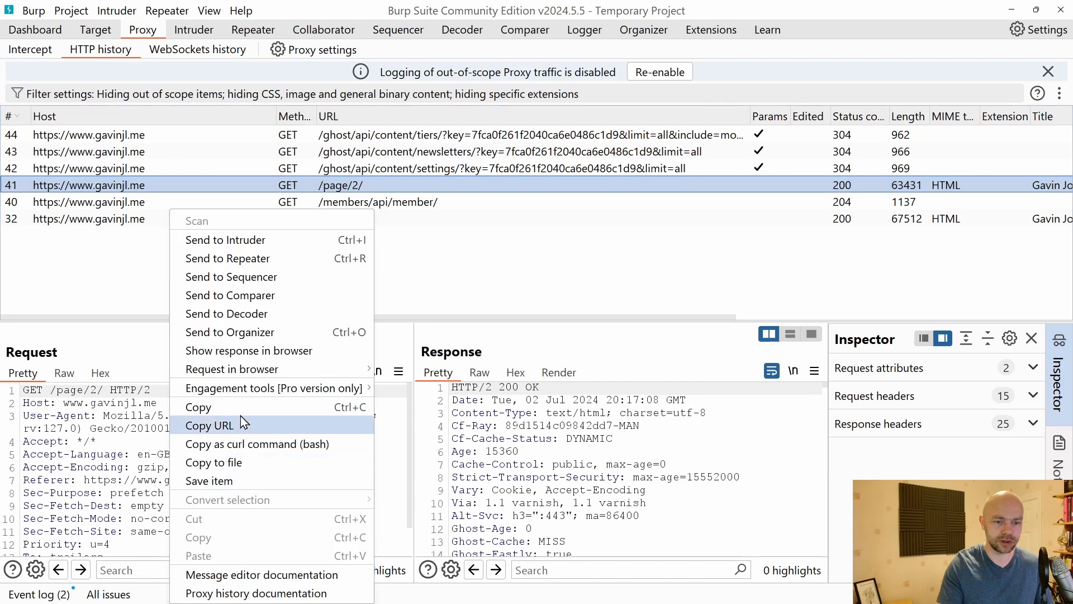
pyautogui.click(229, 258)
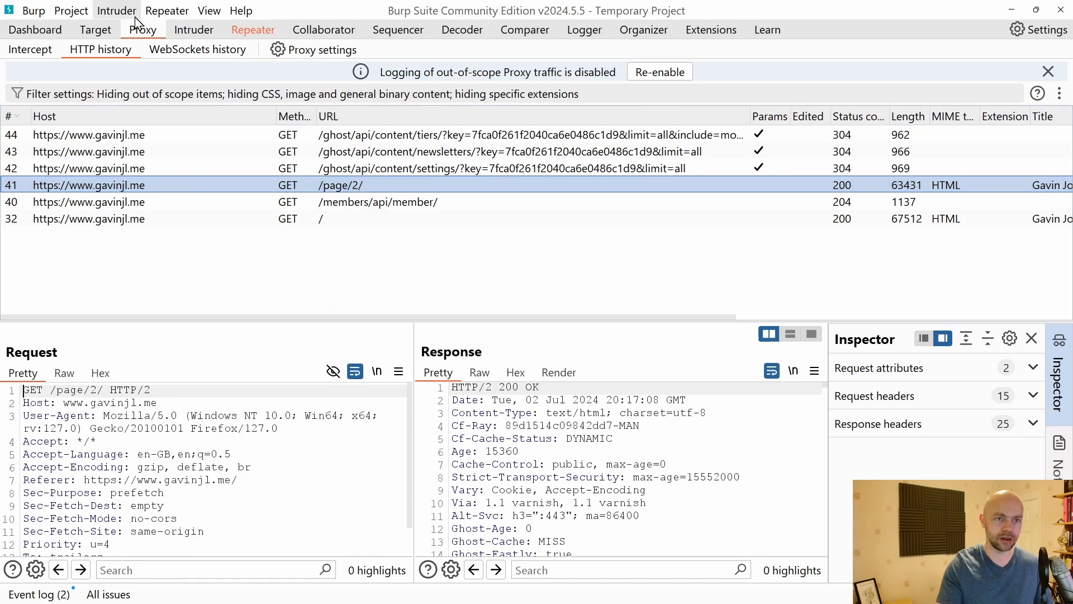
# Step: Replay the /page/2/ request in Repeater, then change its path to /page/3/ and send it again
pyautogui.click(255, 29)
pyautogui.click(29, 79)
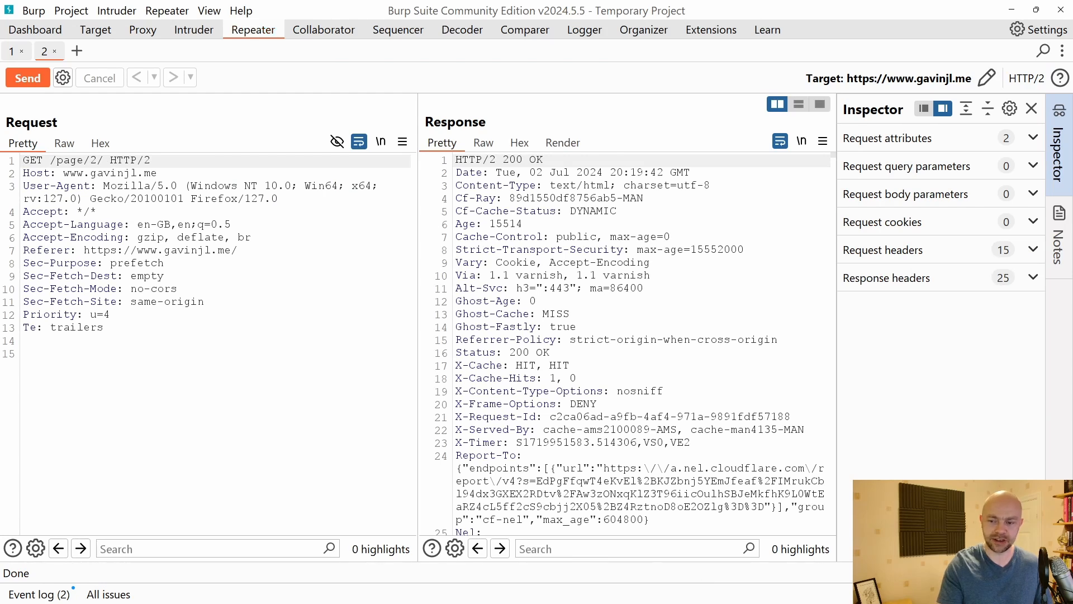
pyautogui.click(96, 162)
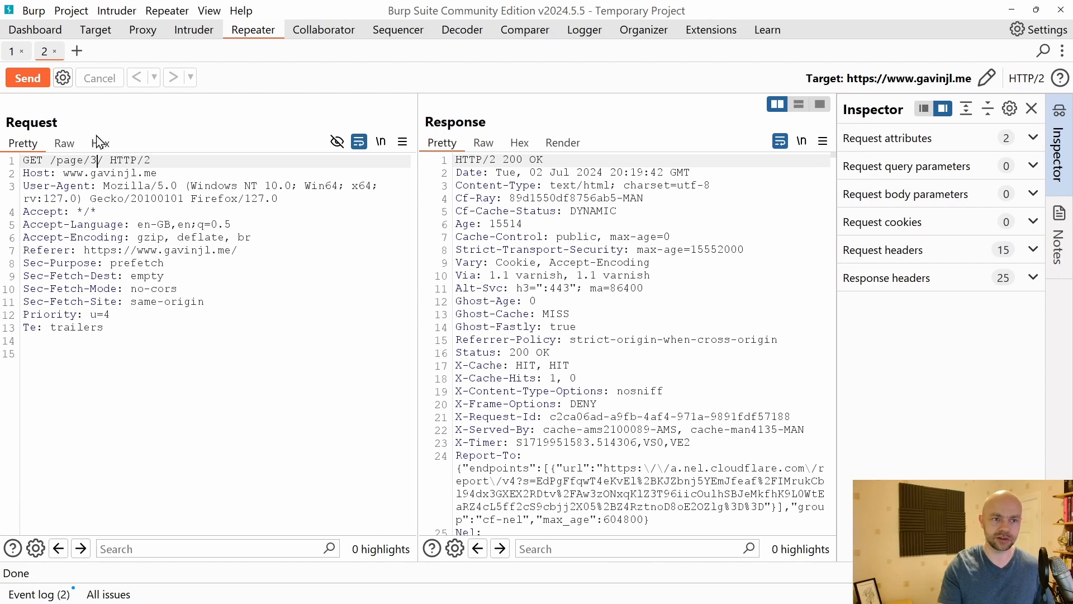
pyautogui.click(28, 79)
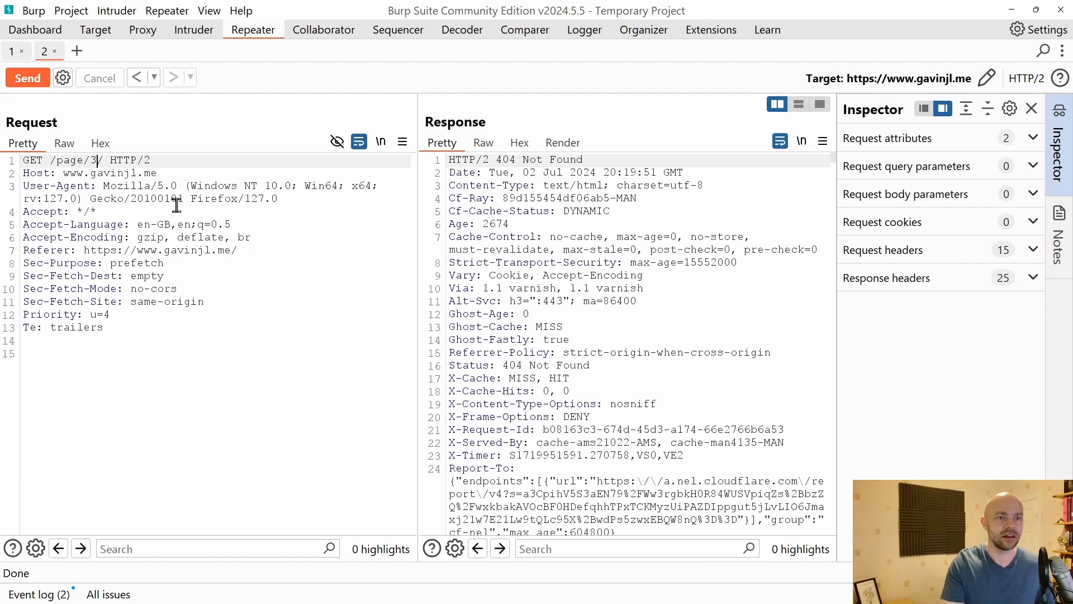
# Step: Send the /page/3/ request to Intruder and mark the page number 3 in its path as the payload position
pyautogui.rightClick(186, 242)
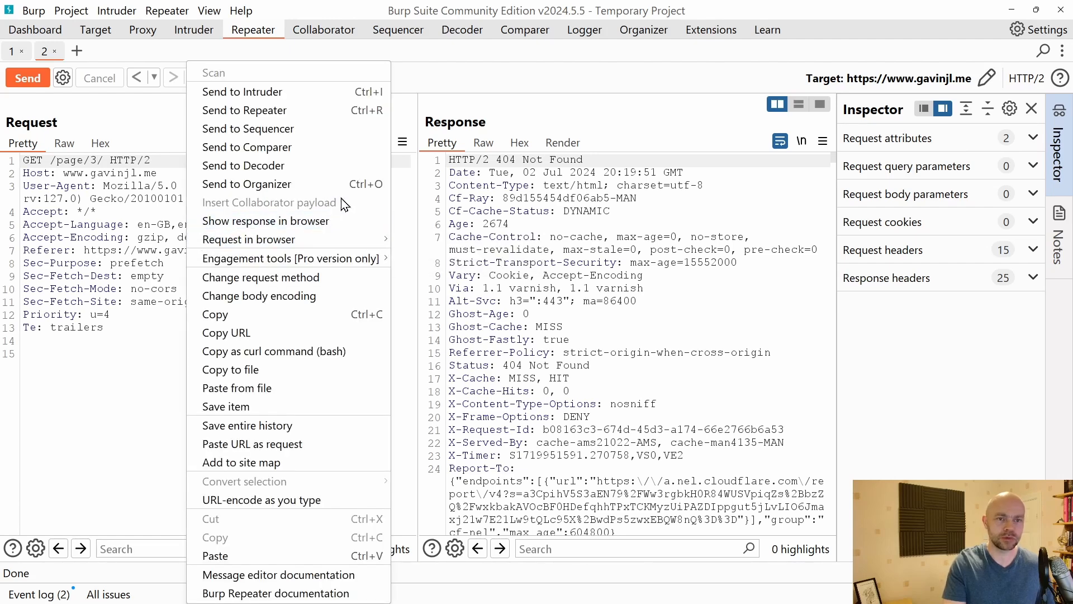
pyautogui.click(255, 93)
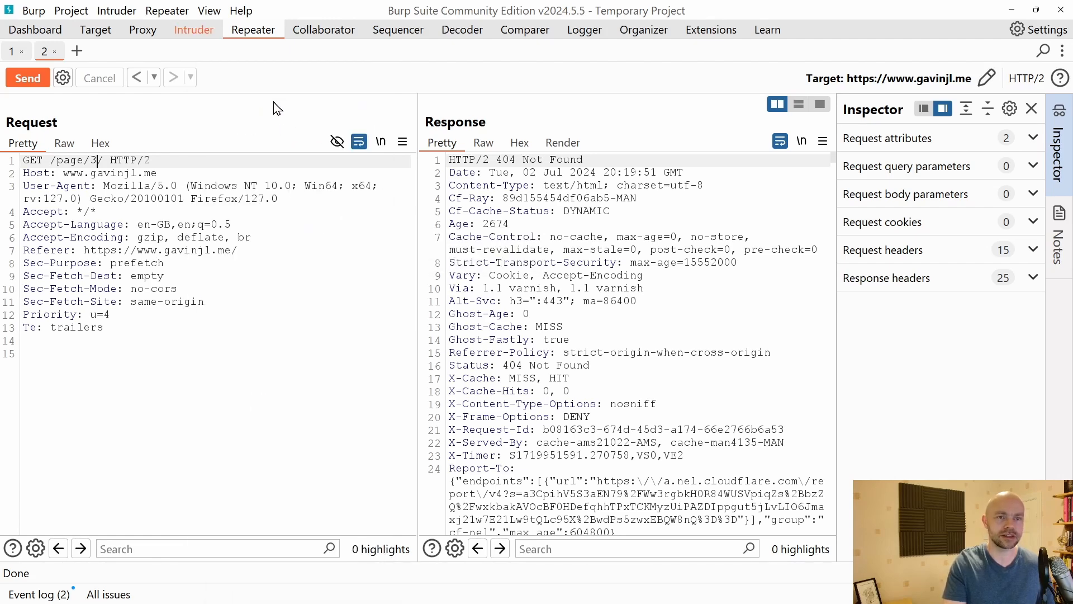
pyautogui.click(196, 31)
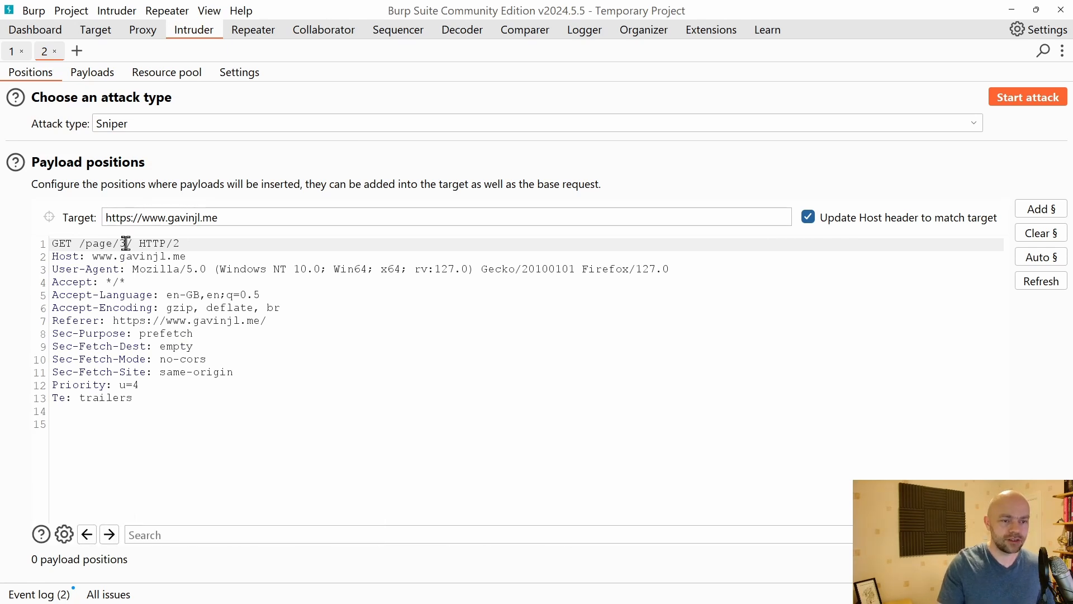
pyautogui.moveTo(126, 243); pyautogui.dragTo(121, 244)
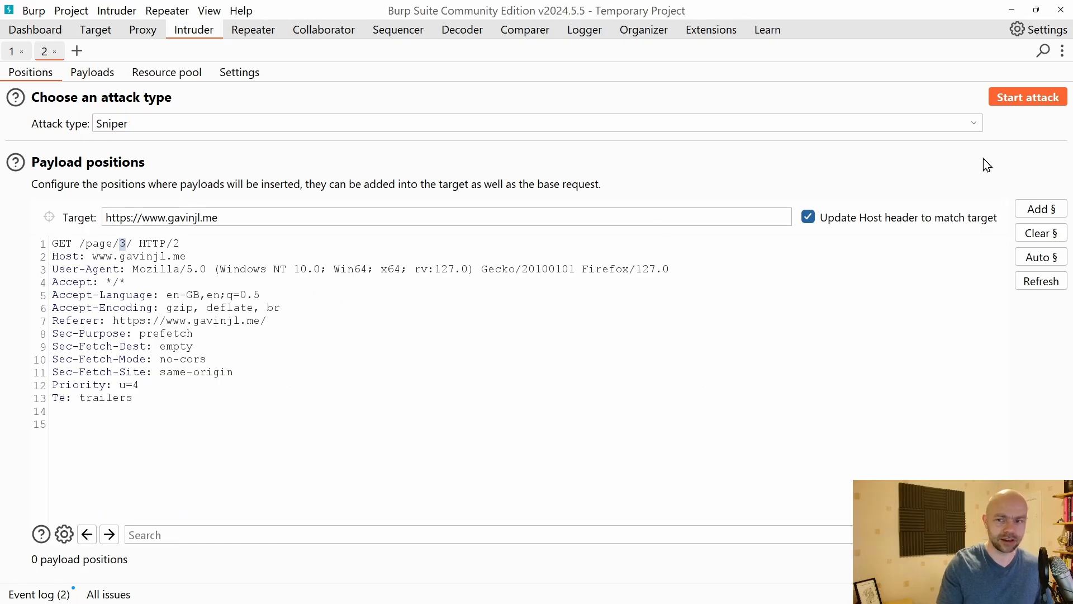
pyautogui.click(1042, 209)
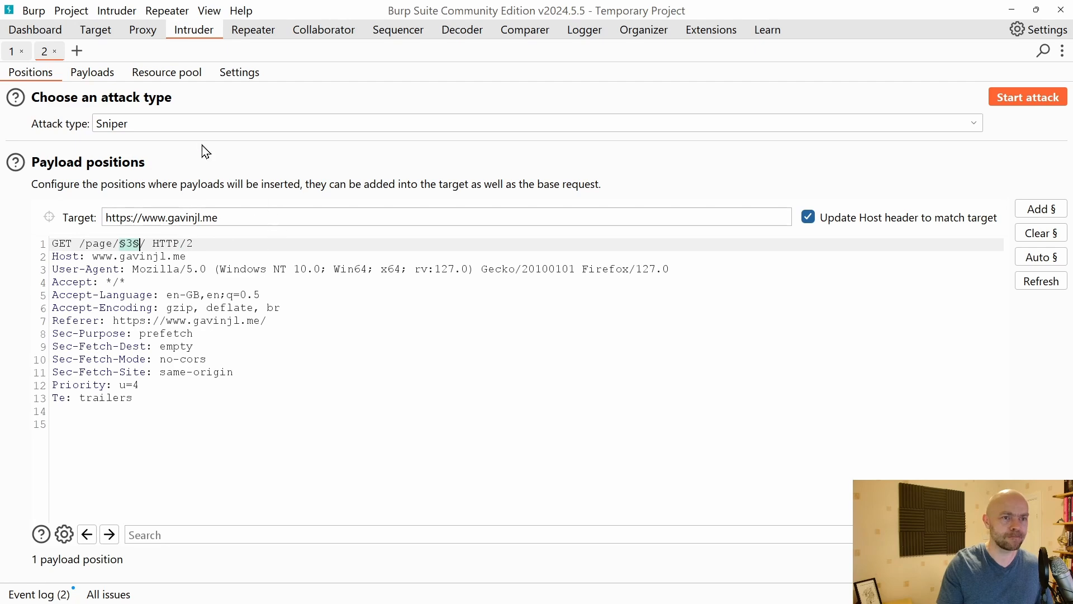
# Step: Set the Intruder payload type to Numbers, end the number range at 10 and start the attack
pyautogui.click(95, 73)
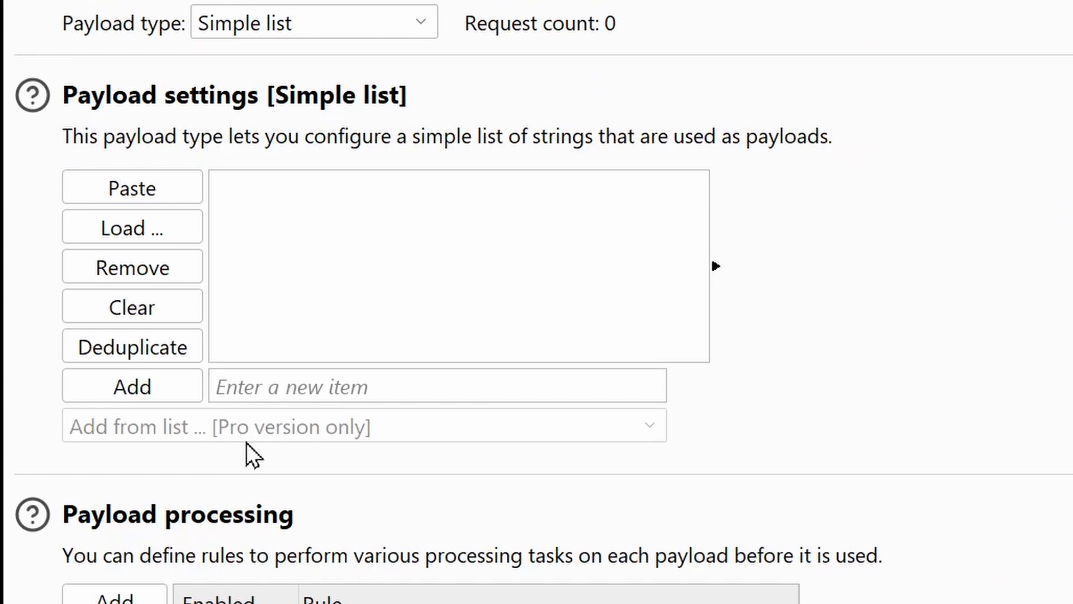
pyautogui.moveTo(165, 424)
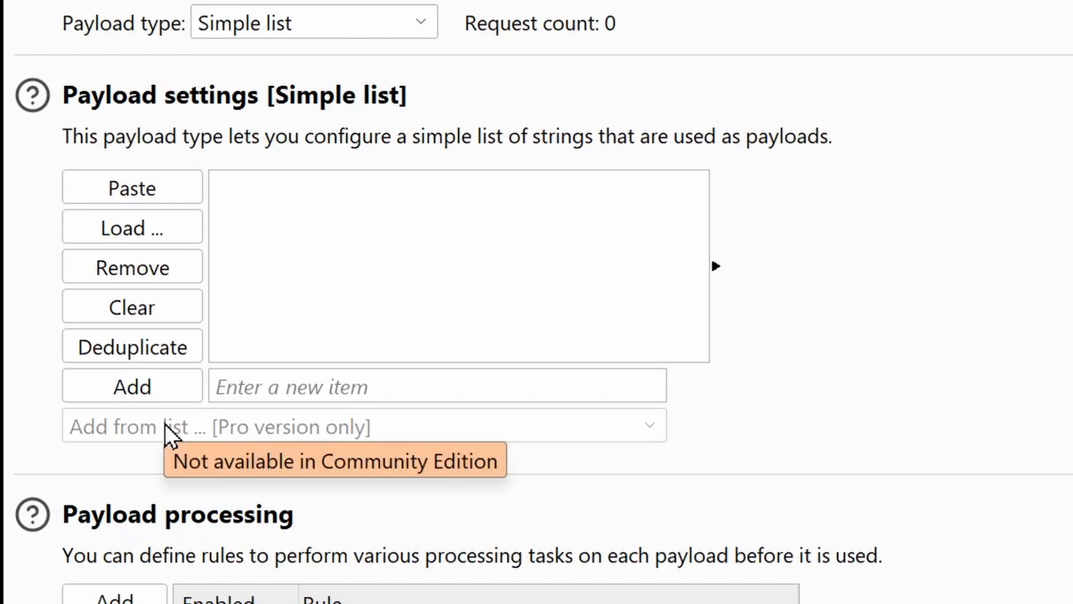
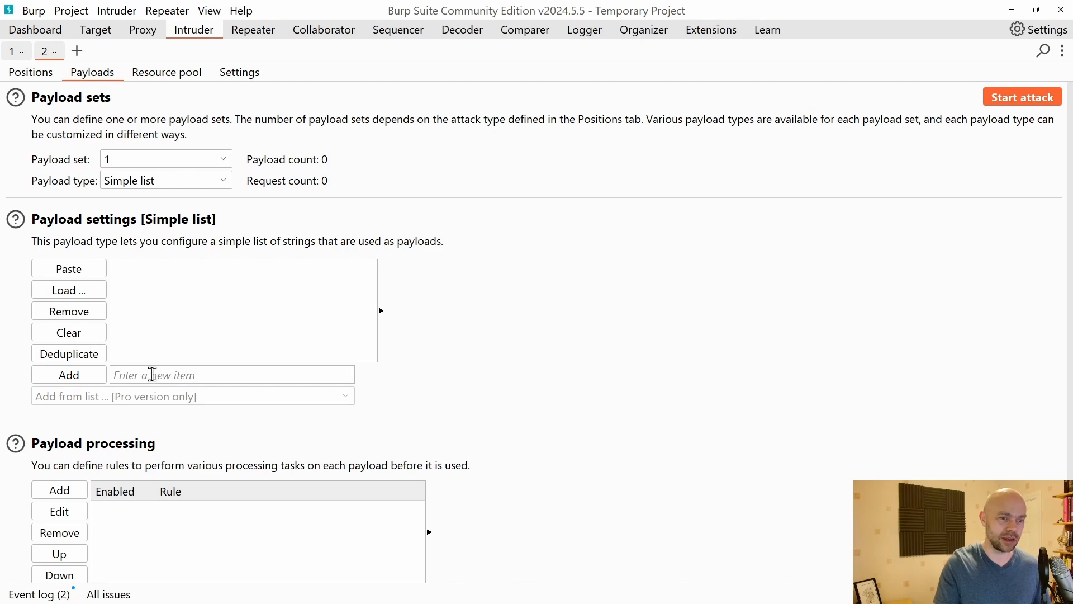
pyautogui.click(143, 187)
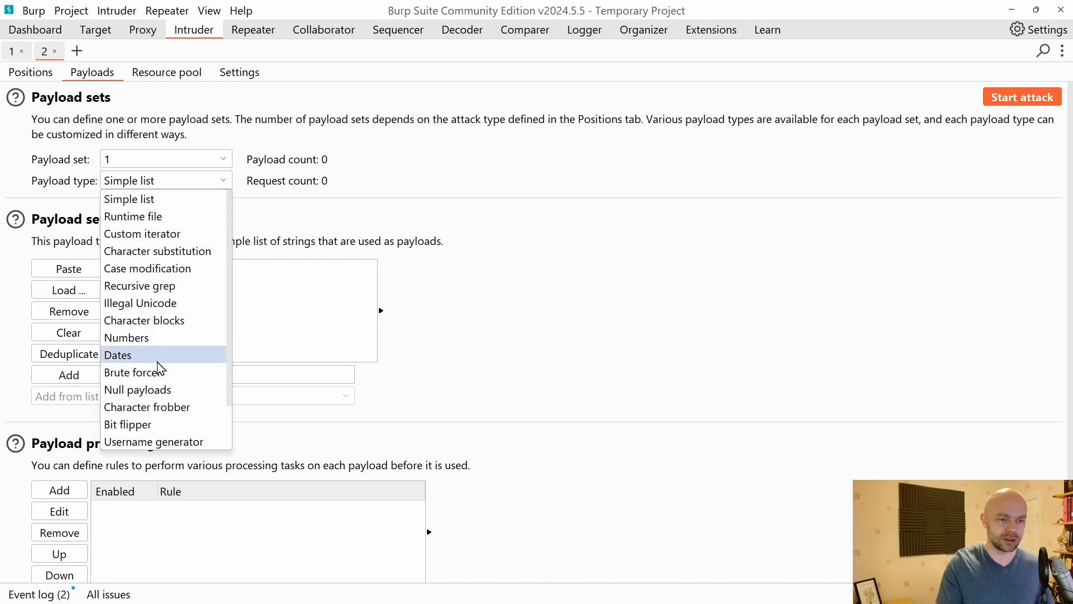
pyautogui.click(157, 343)
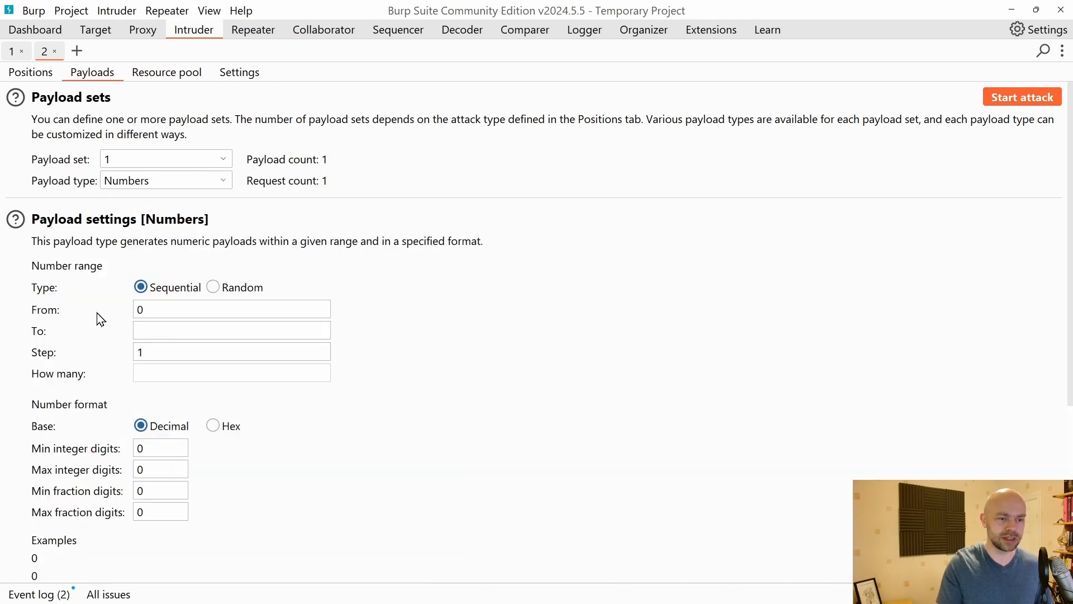
pyautogui.click(142, 332)
pyautogui.write('10')
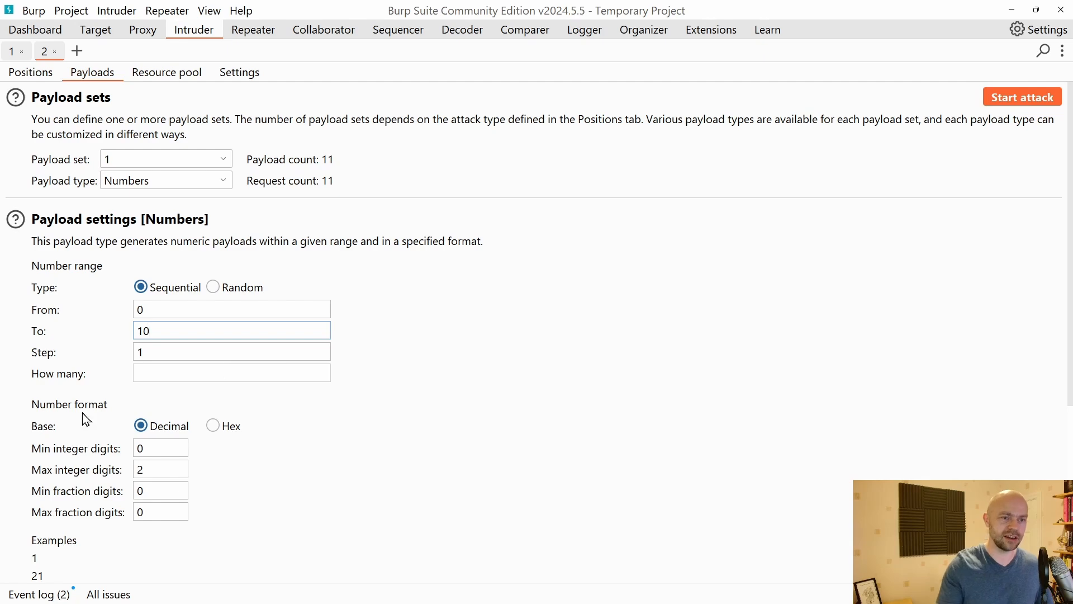
pyautogui.click(1012, 100)
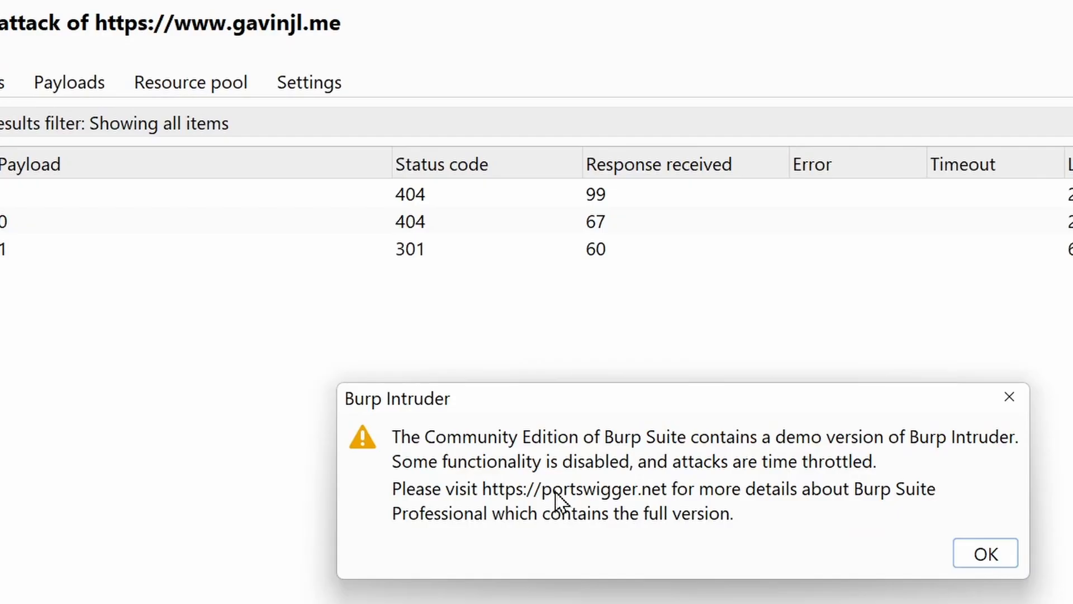
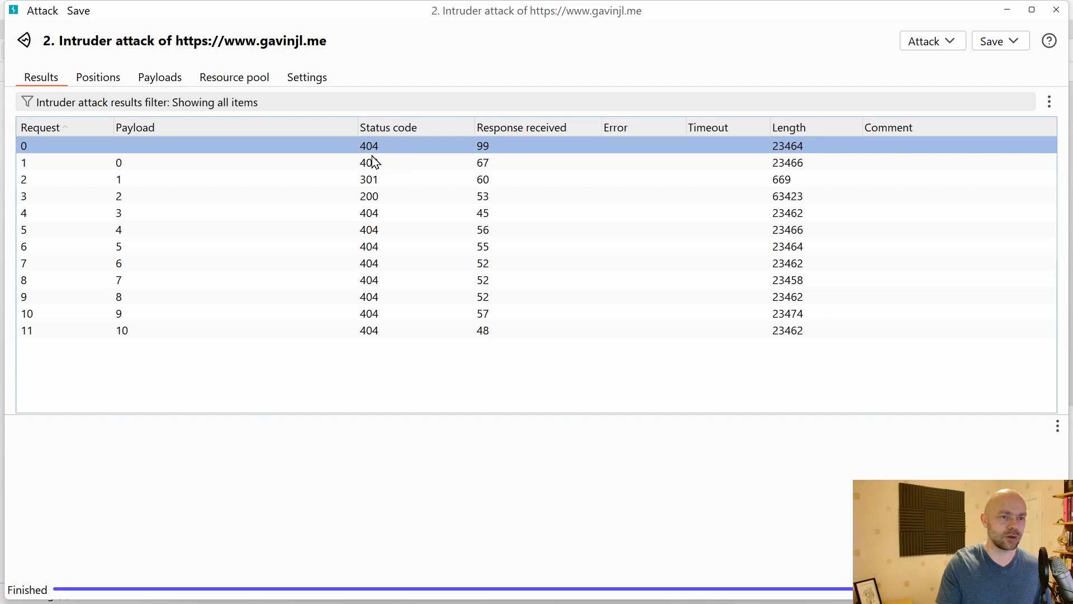
# Step: Examine the Intruder attack results, reading the request for payload 0 and the responses for payloads 0, 1 and 2
pyautogui.click(127, 162)
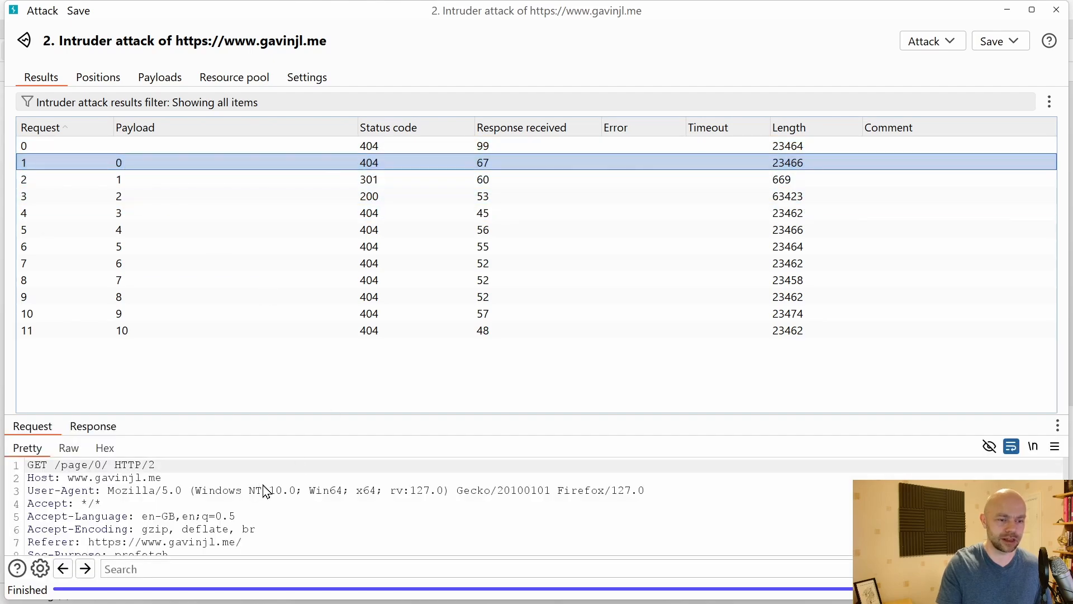
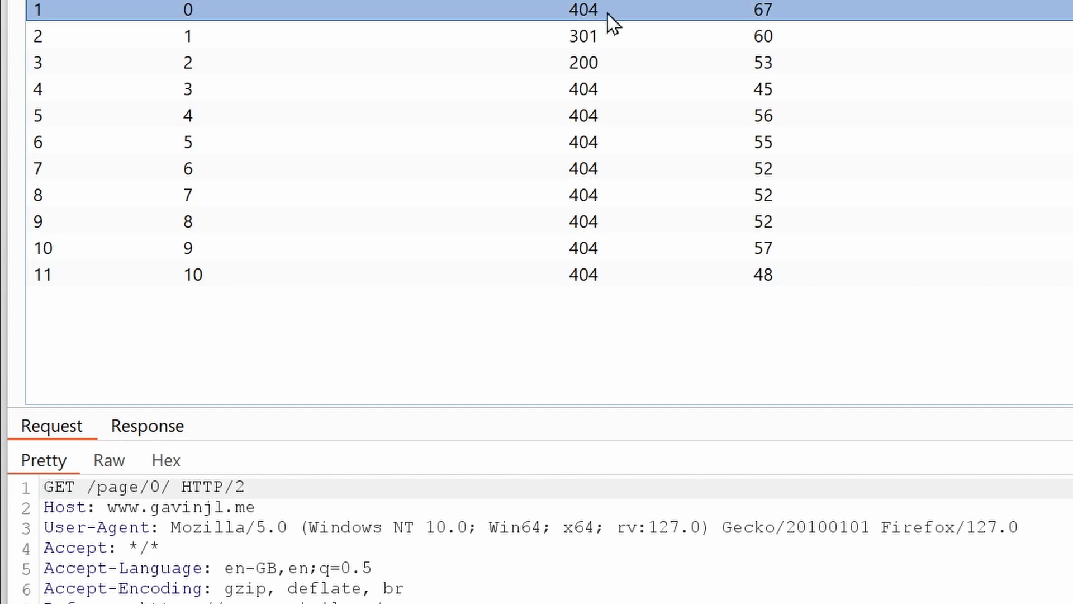
pyautogui.click(155, 432)
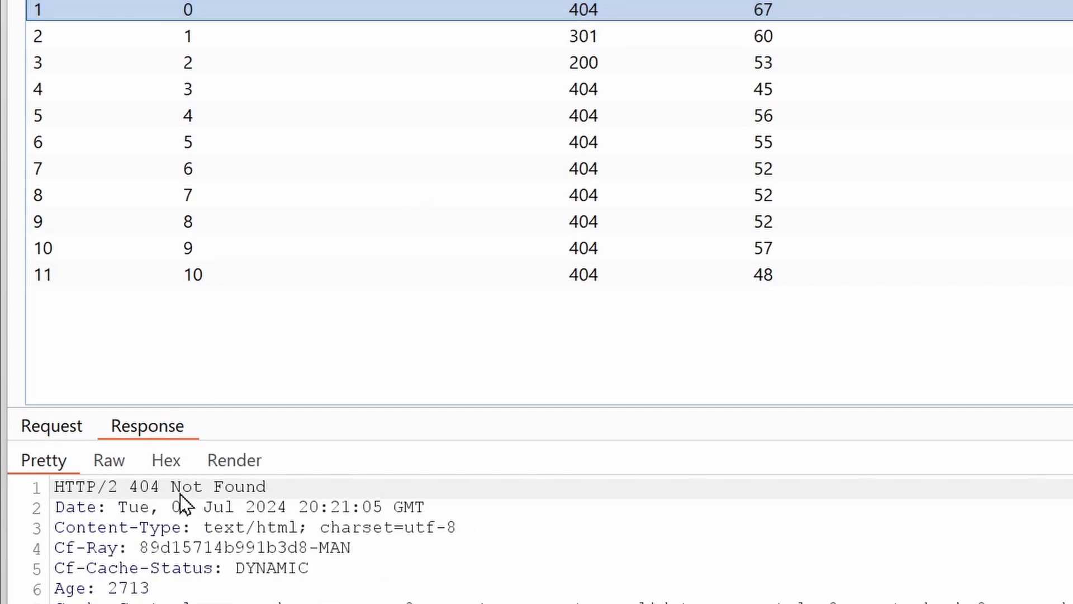
pyautogui.scroll(-5, 282, 542)
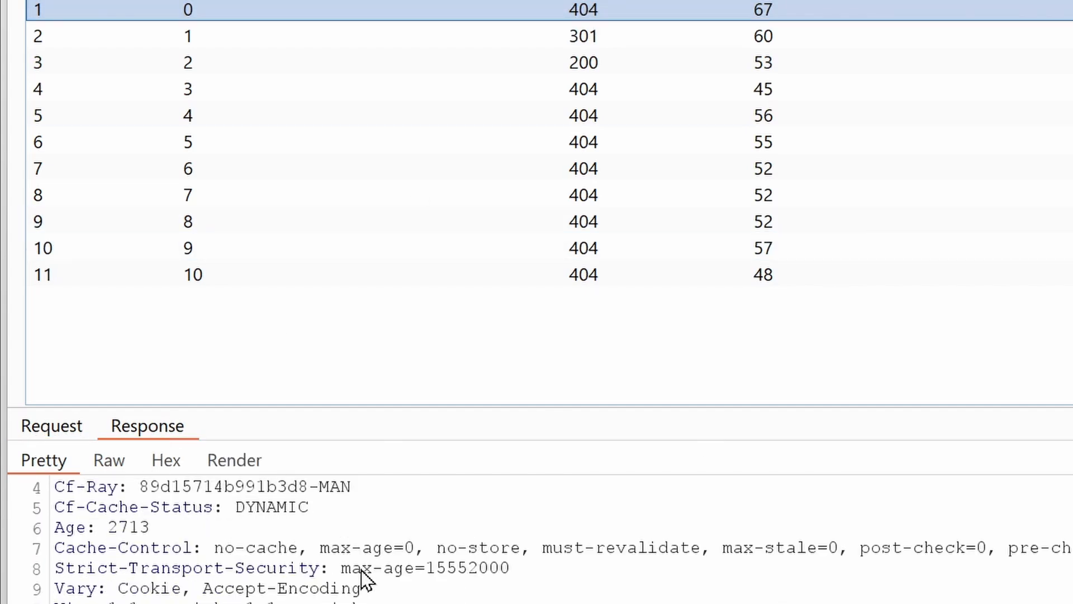
pyautogui.scroll(-2, 355, 587)
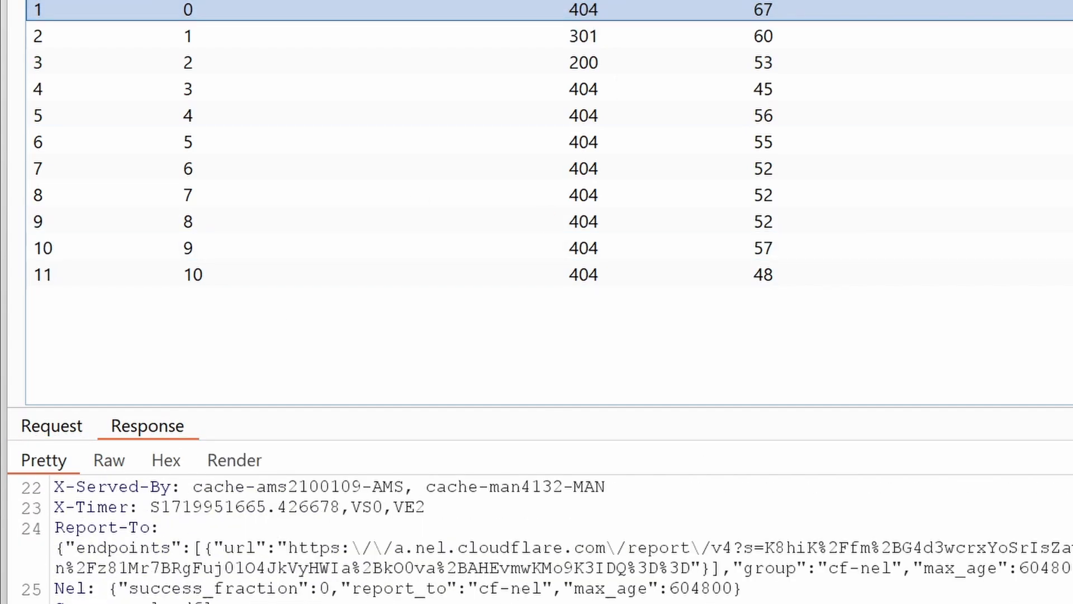
pyautogui.click(223, 36)
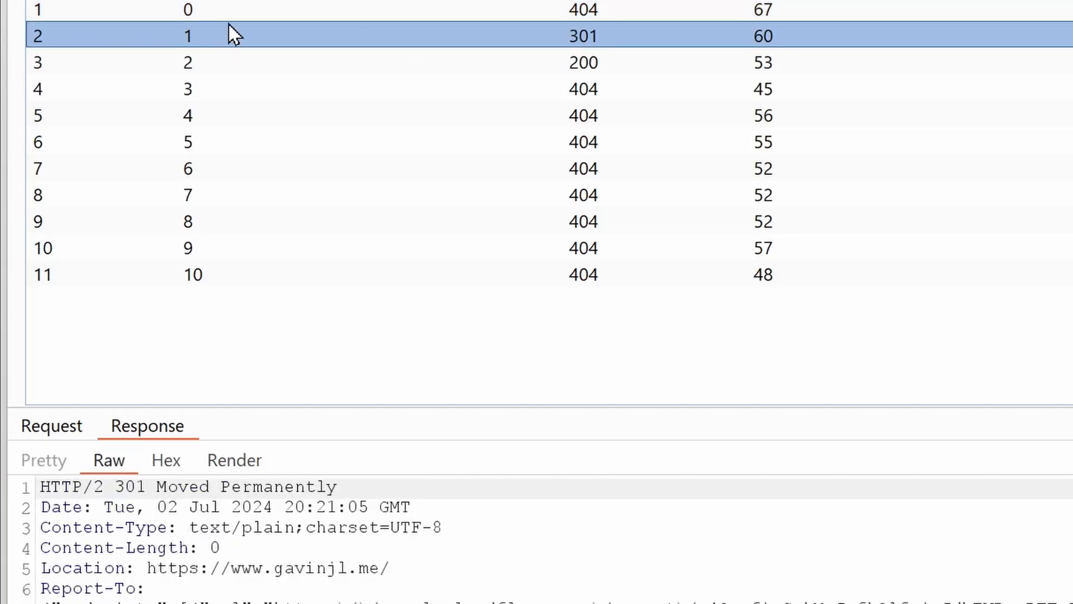
pyautogui.scroll(-3, 388, 554)
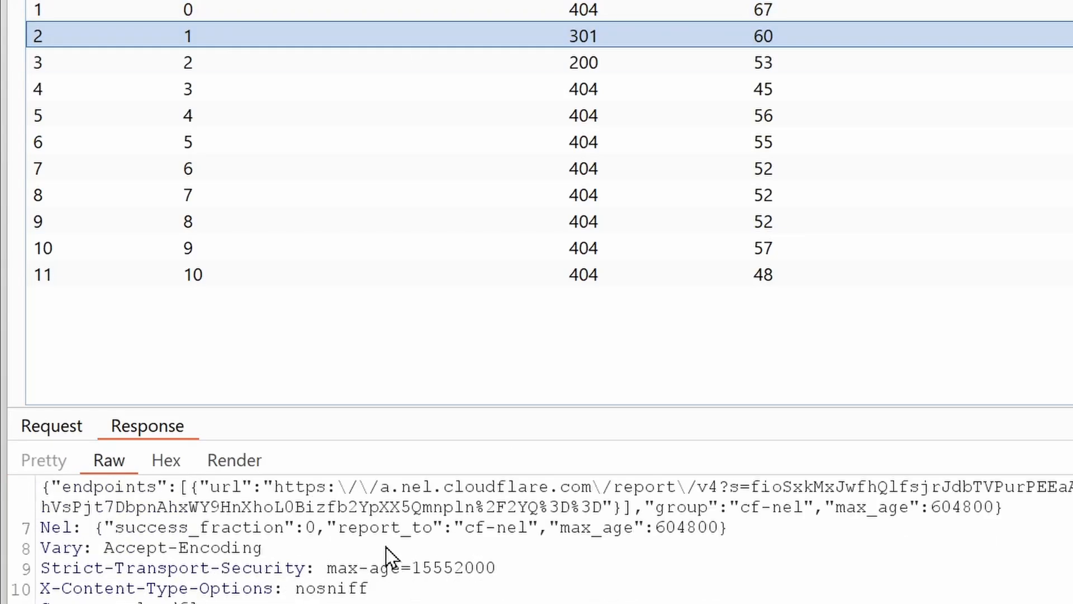
pyautogui.scroll(2, 400, 557)
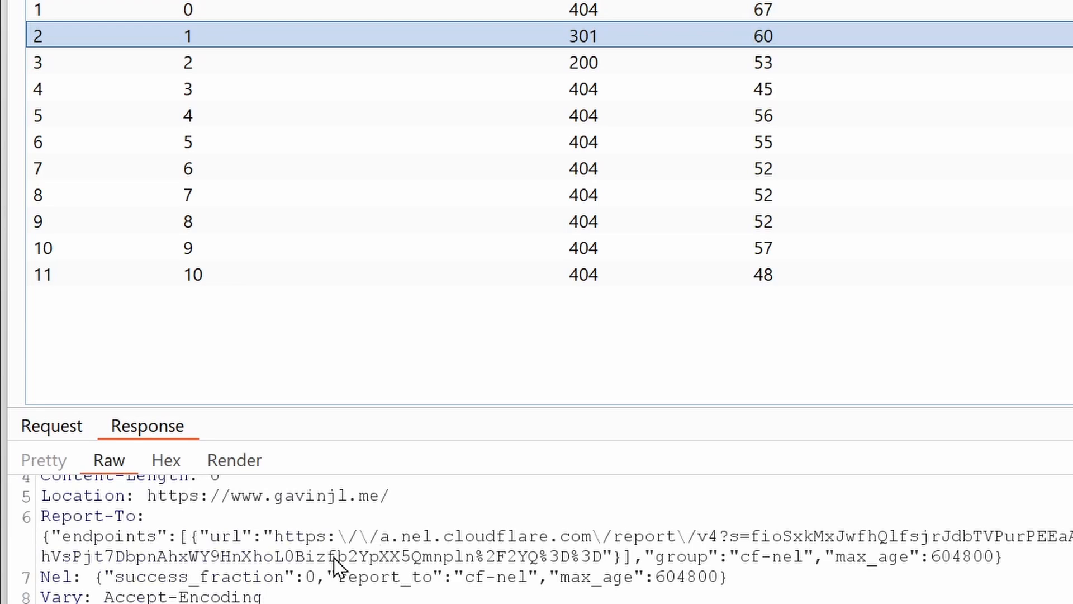
pyautogui.scroll(1, 218, 559)
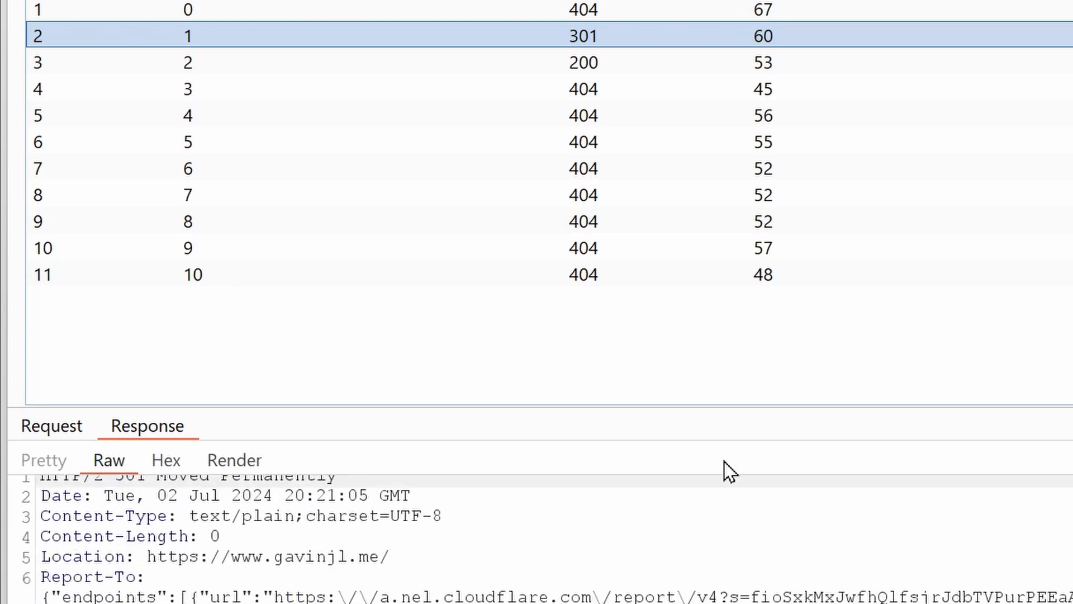
pyautogui.click(702, 66)
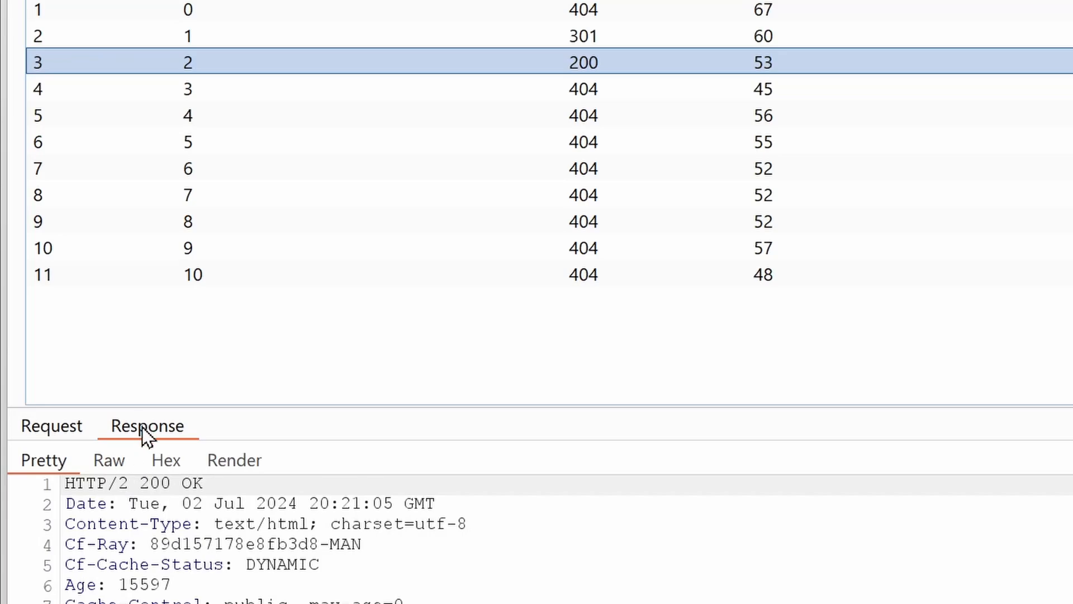
pyautogui.scroll(-6, 615, 587)
pyautogui.scroll(-6, 597, 577)
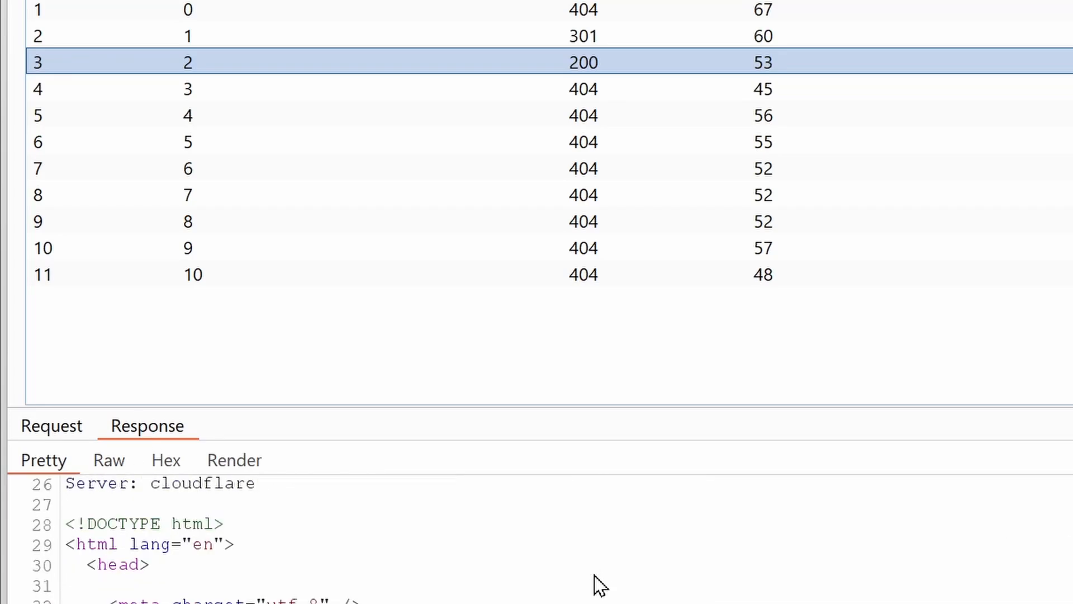
pyautogui.click(283, 61)
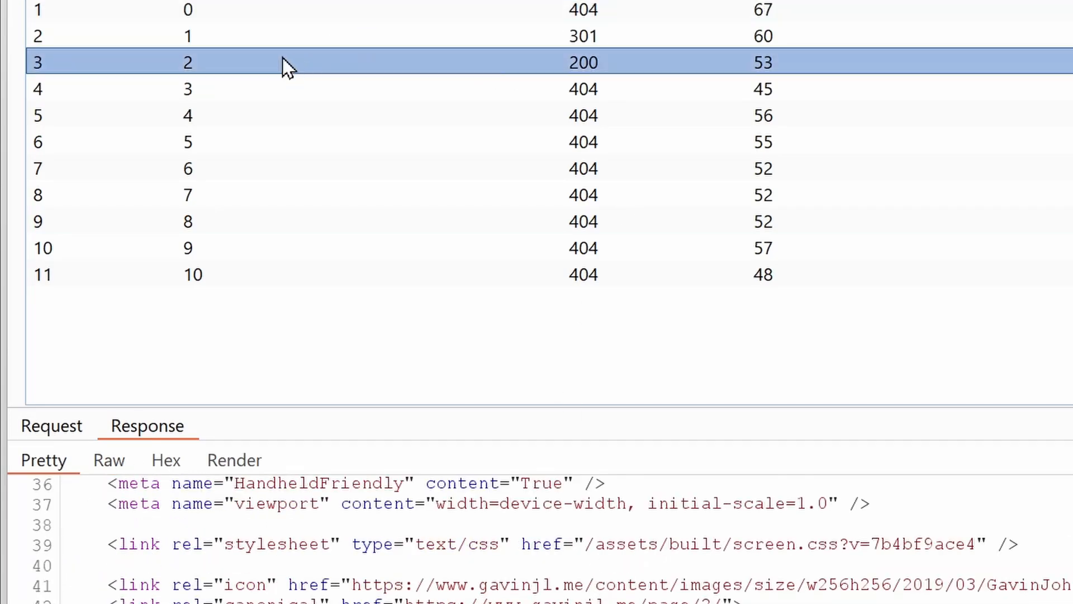
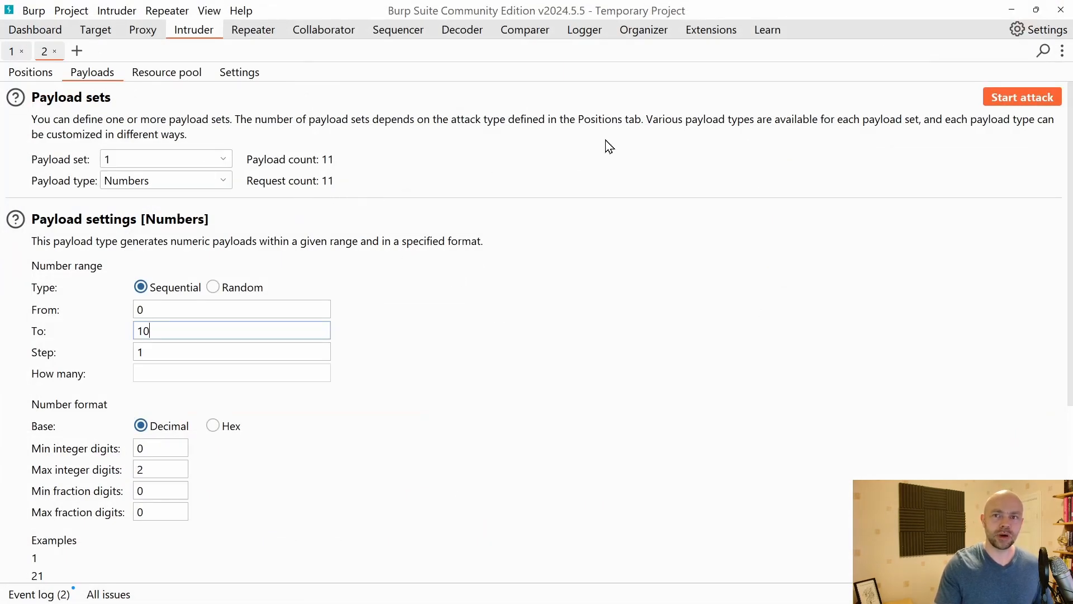
# Step: Browse the BApp Store extensions and read through the details of Add Custom Header
pyautogui.click(715, 33)
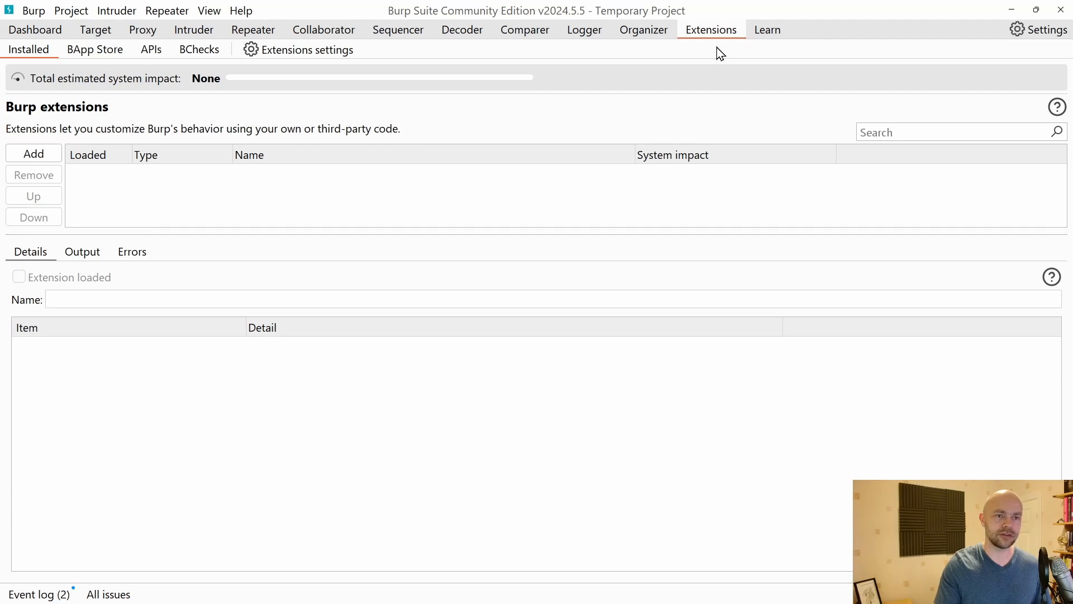
pyautogui.click(95, 53)
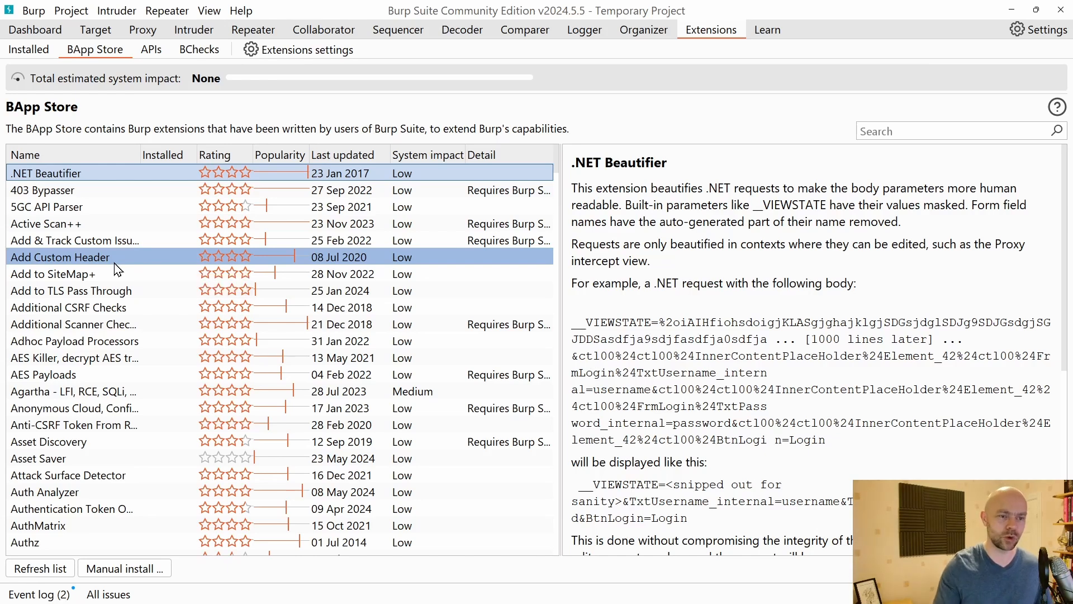
pyautogui.click(134, 261)
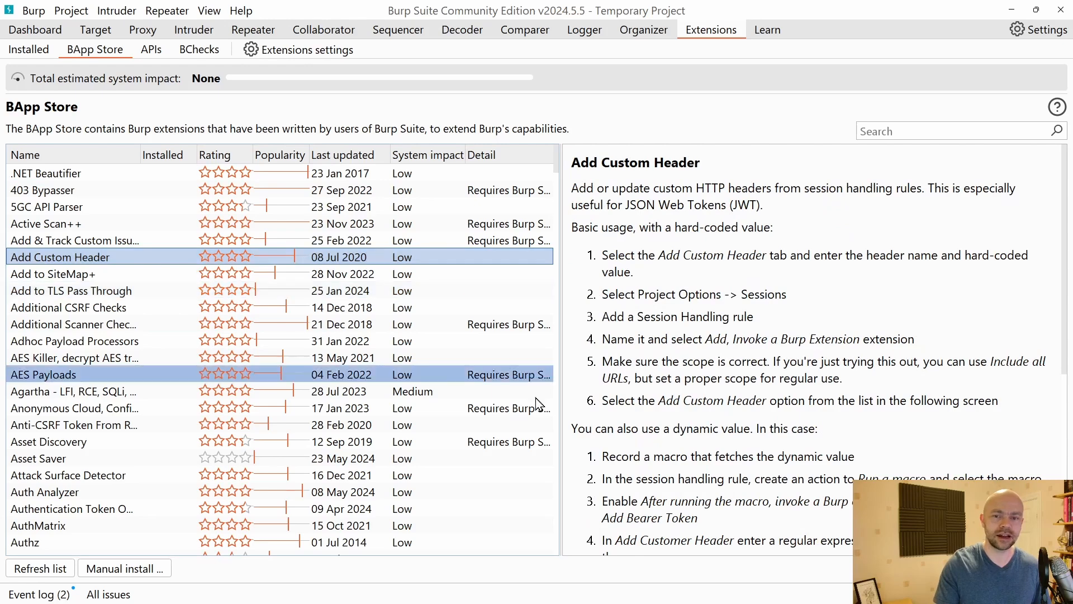
pyautogui.scroll(-5, 763, 352)
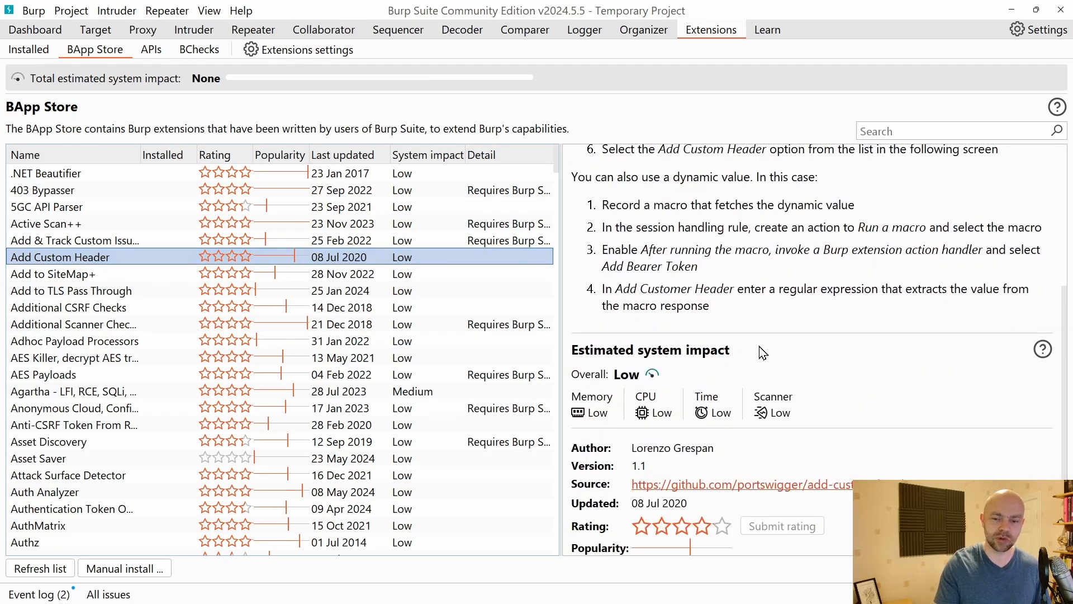